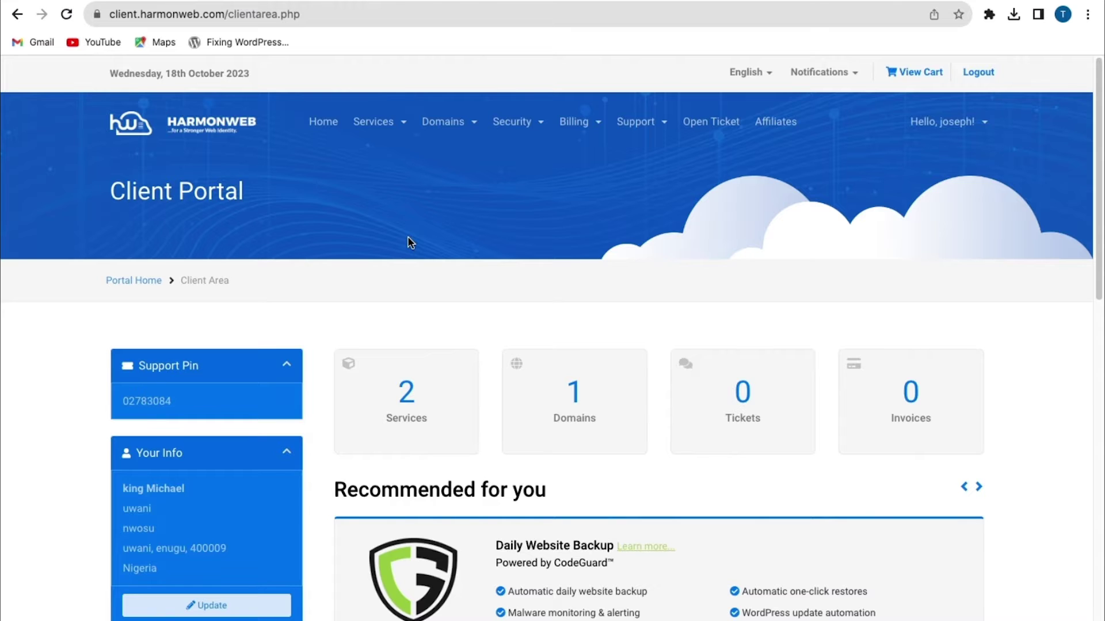
Step: From Harmonweb Services, manage the Starter Plan and log into its cPanel via One Click Login
click(435, 448)
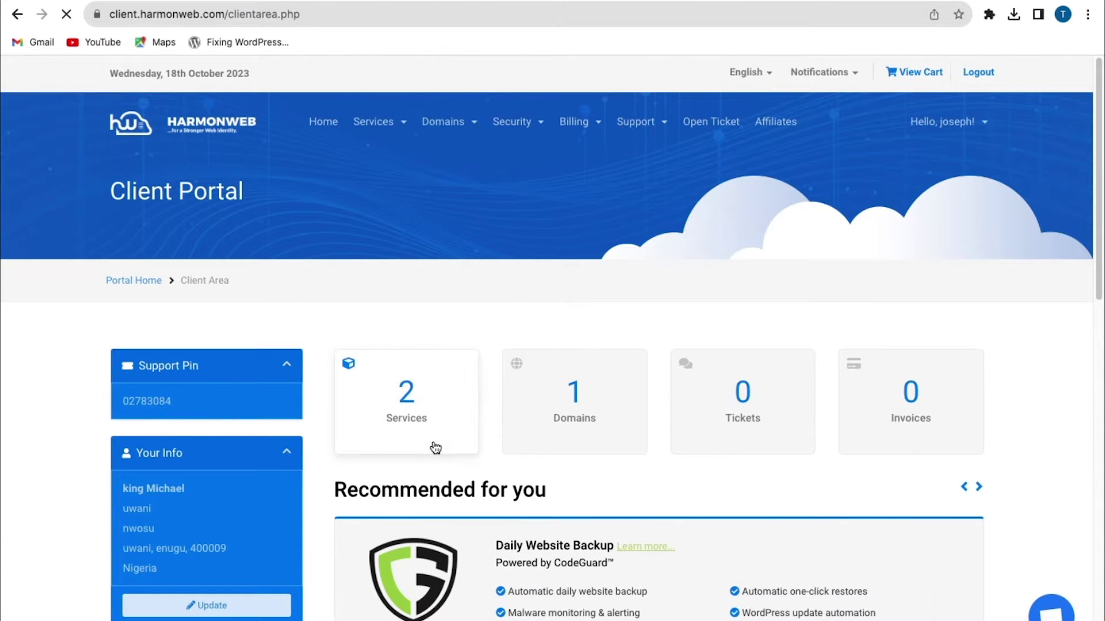
scroll(426, 400, down, 1)
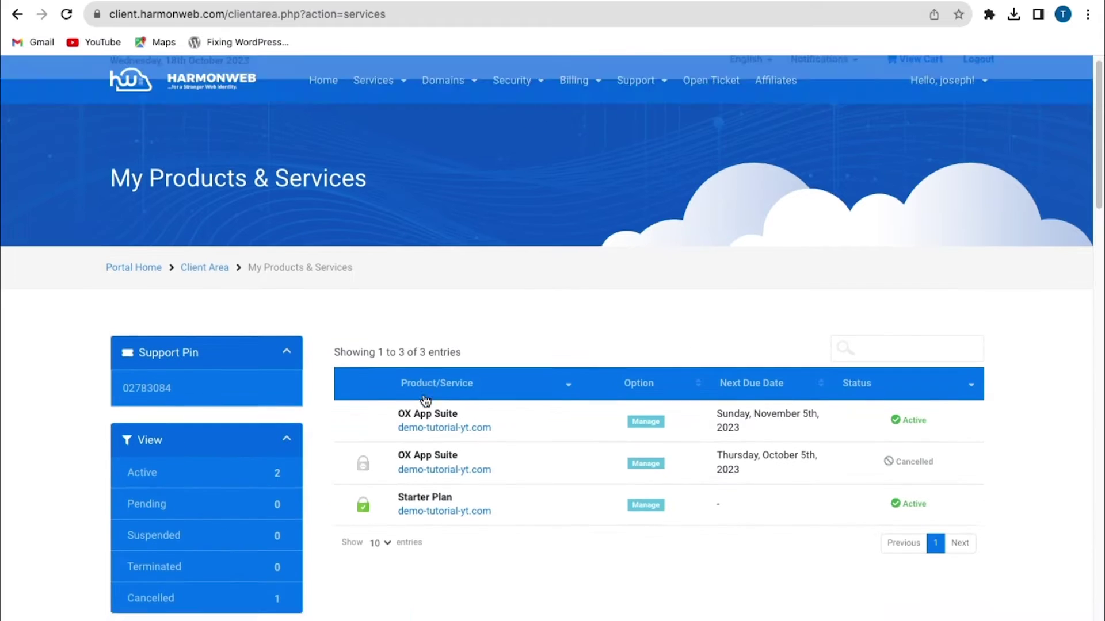
scroll(425, 400, down, 4)
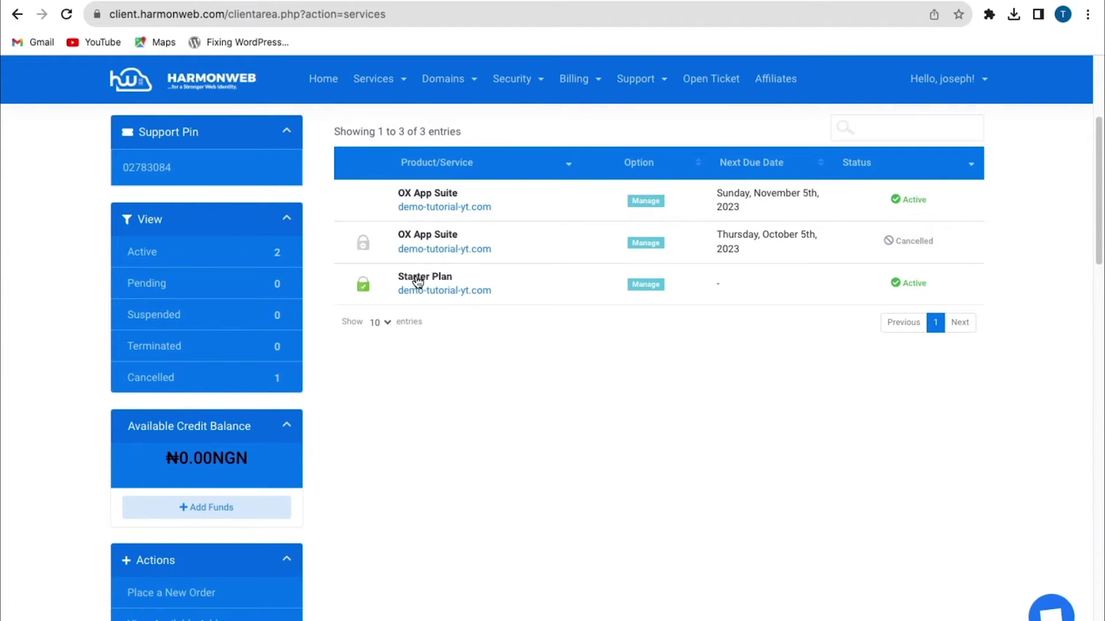
click(642, 287)
scroll(610, 358, down, 15)
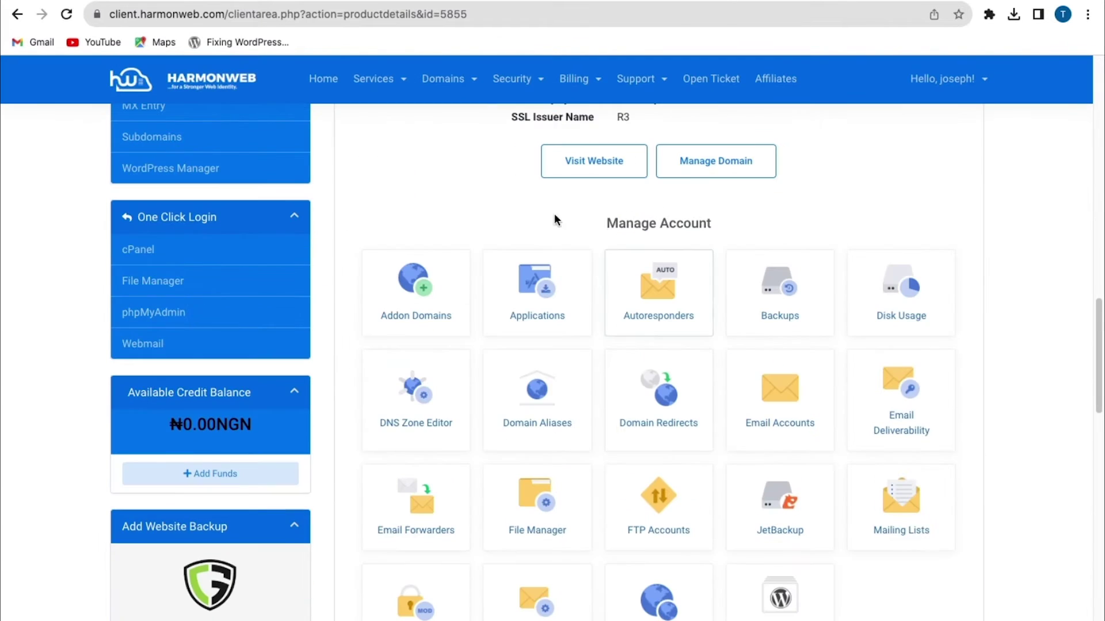
click(205, 263)
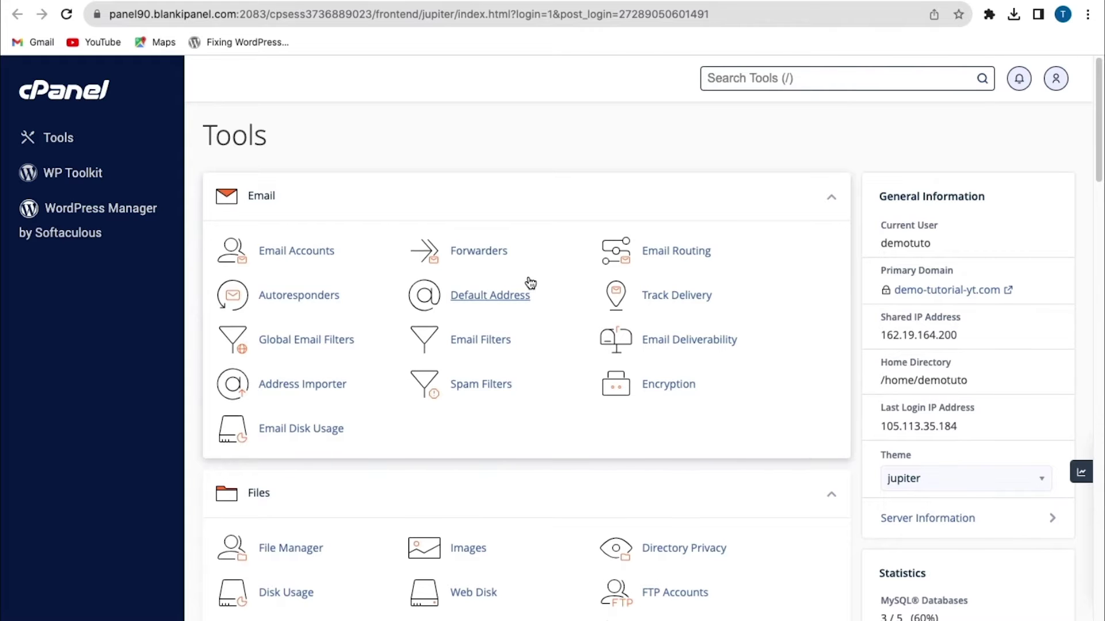
Step: Open Git Version Control, start a new repository and bring up Clone URL suggestions
scroll(530, 283, down, 6)
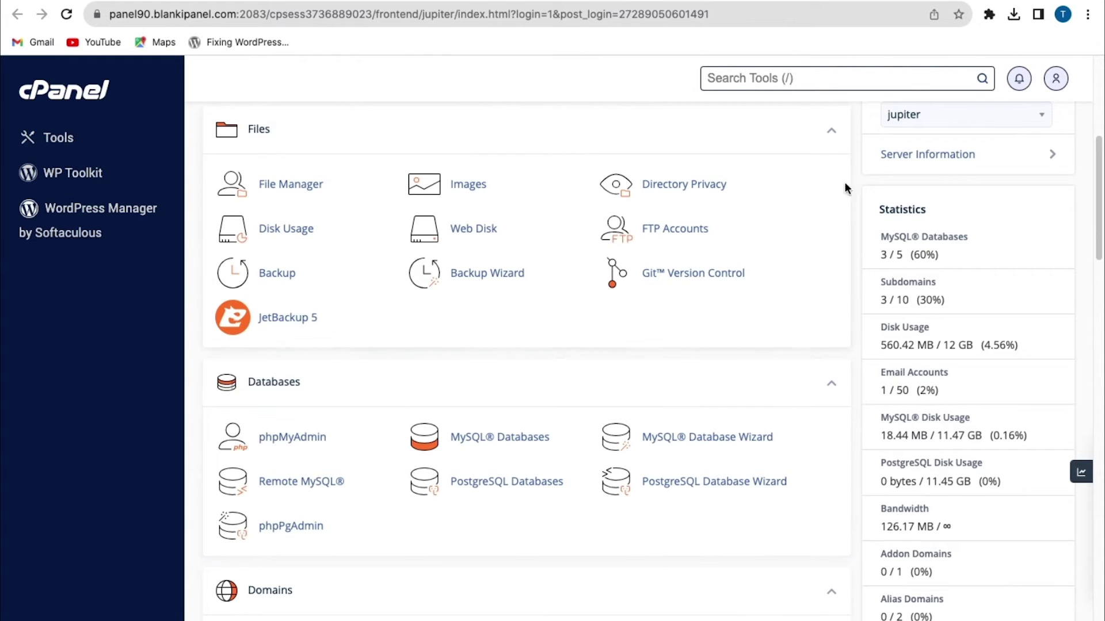
click(680, 282)
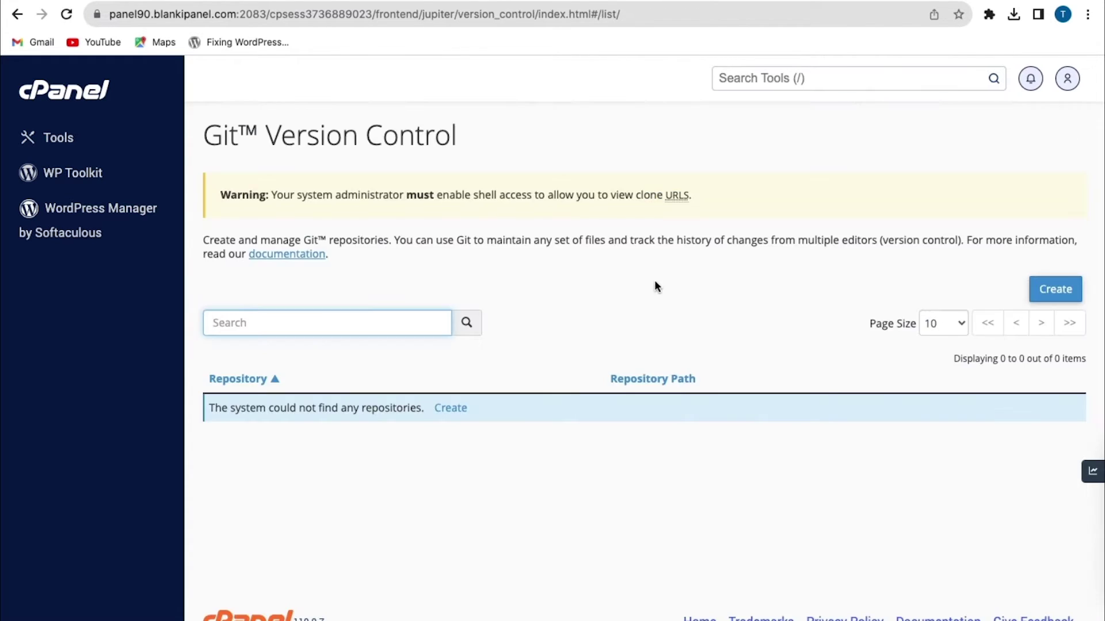
click(1049, 292)
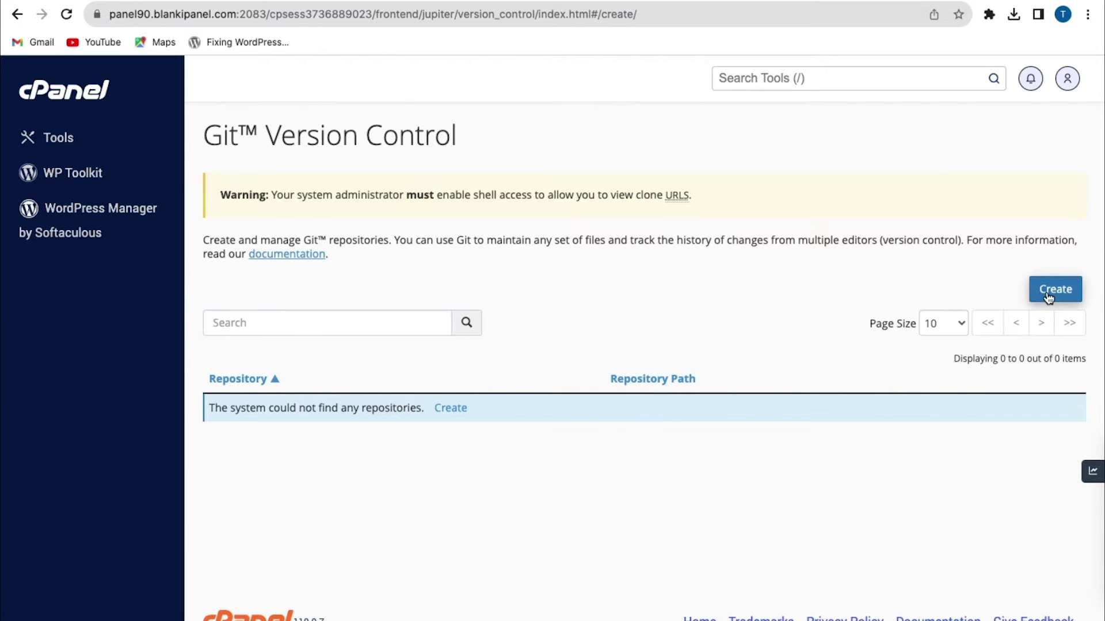
scroll(263, 240, down, 2)
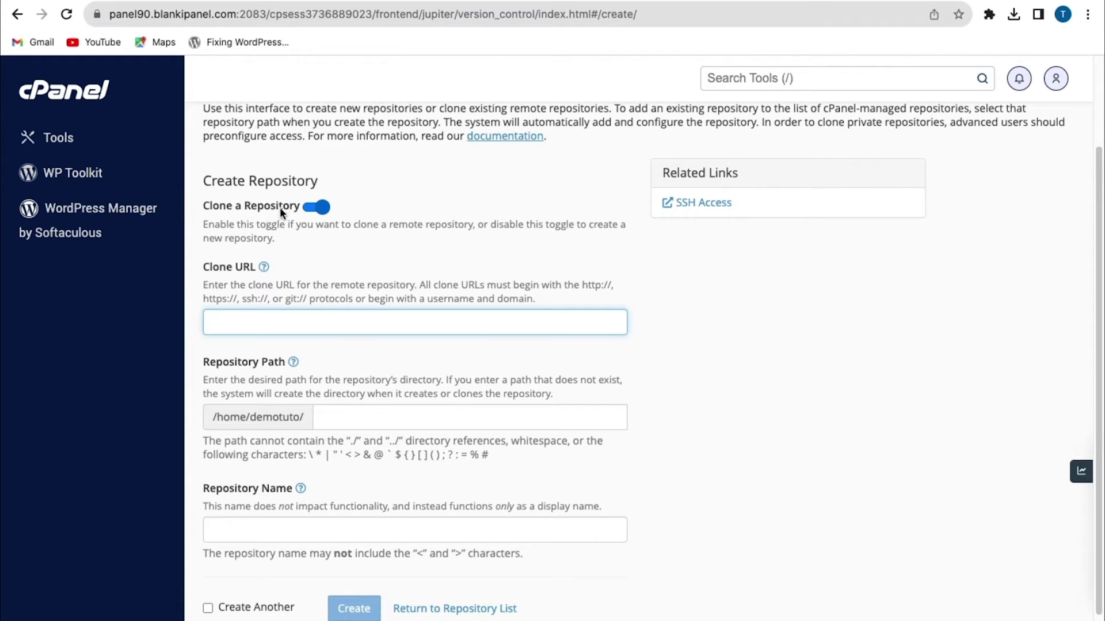
scroll(282, 251, down, 1)
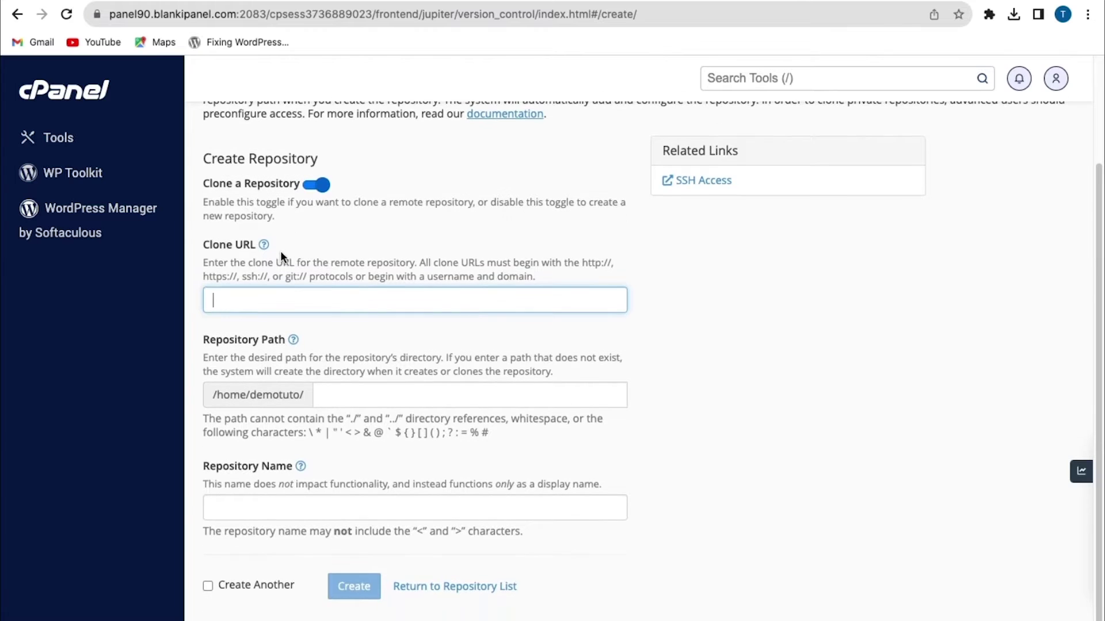
click(226, 306)
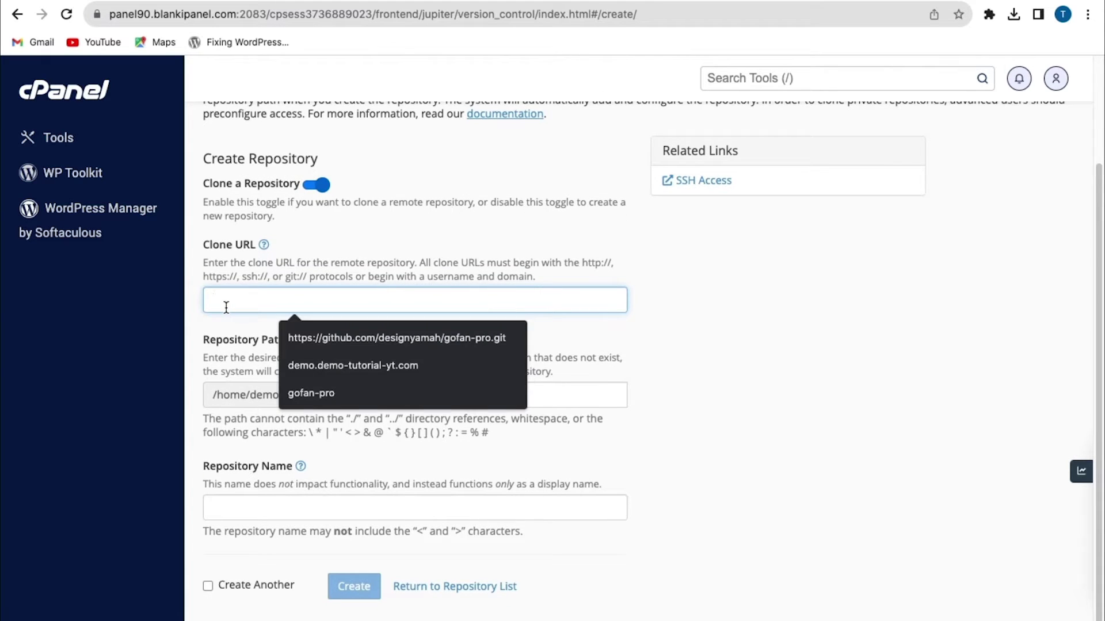
Step: Copy gofan-pro's HTTPS clone URL from GitHub into cPanel's Clone URL field
click(284, 334)
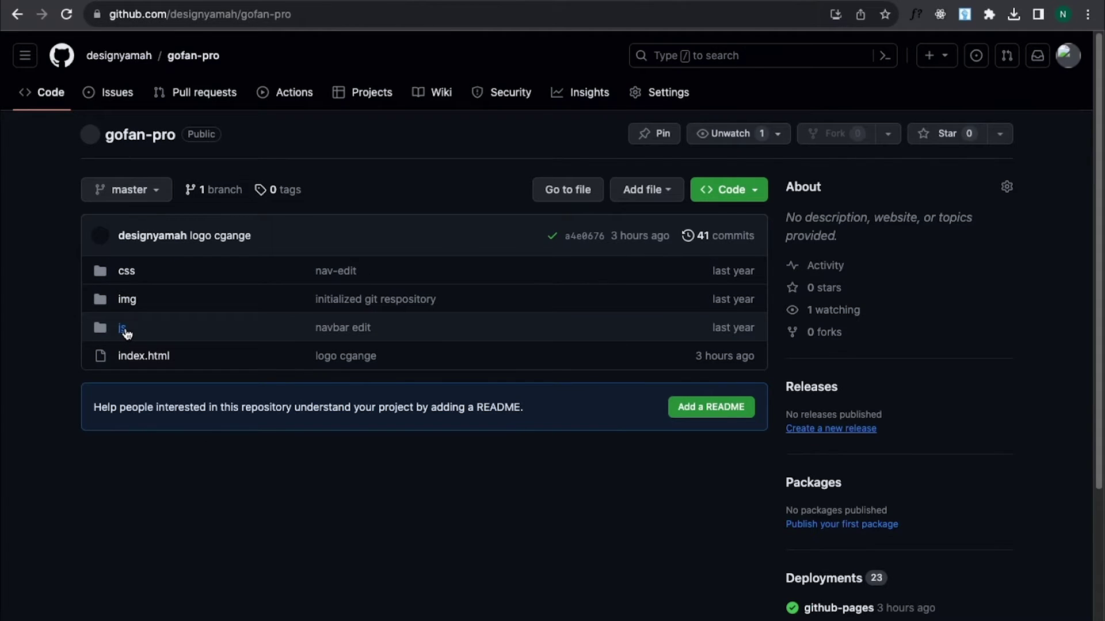
click(753, 194)
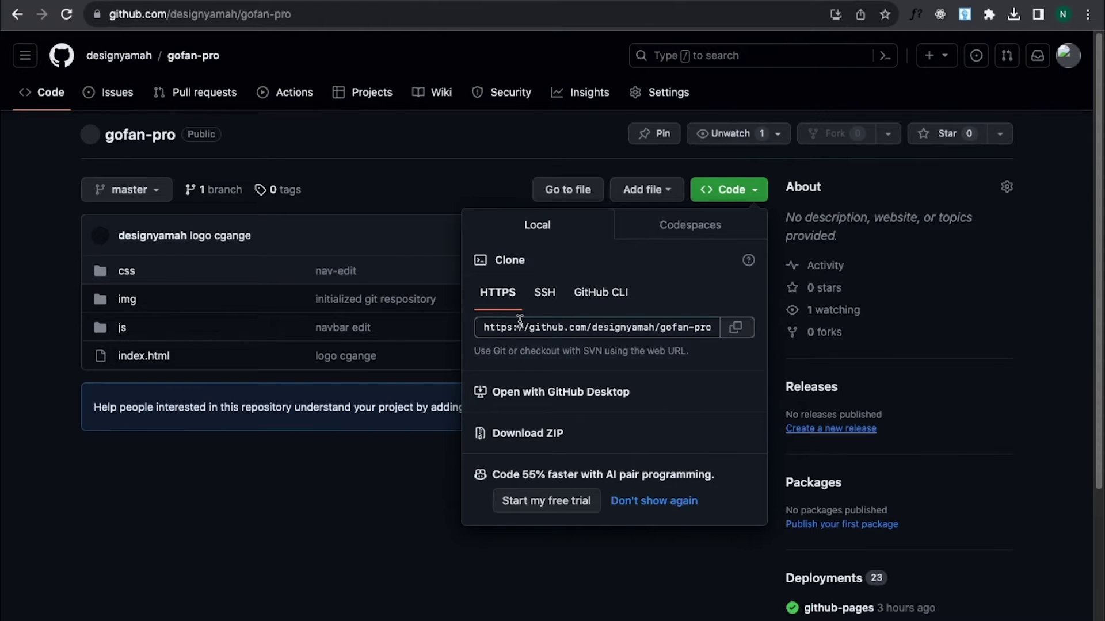
click(740, 336)
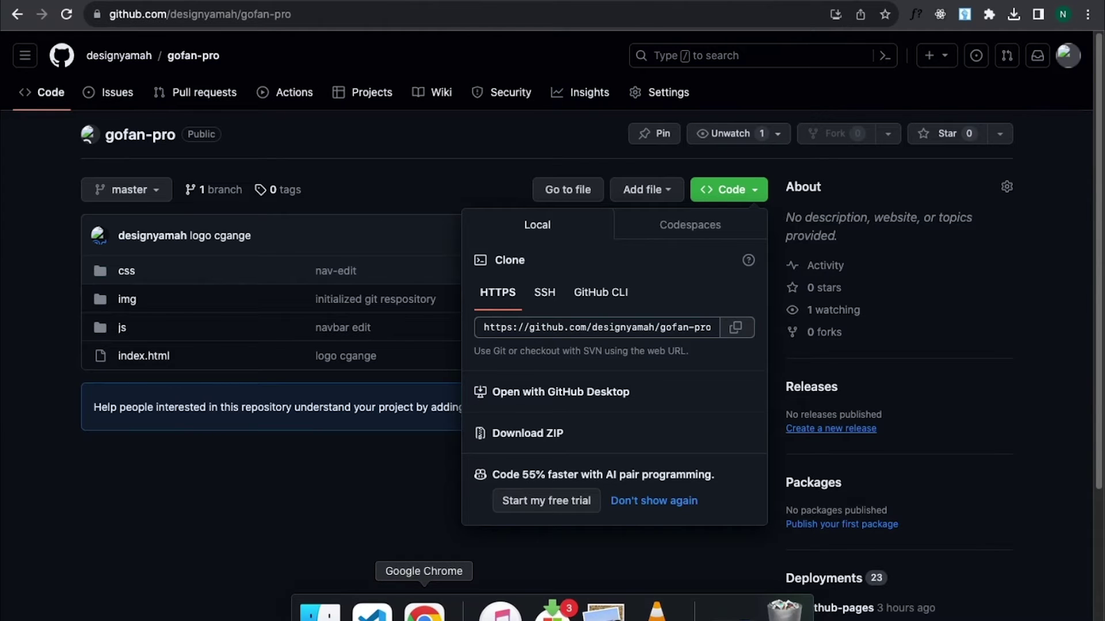
click(424, 611)
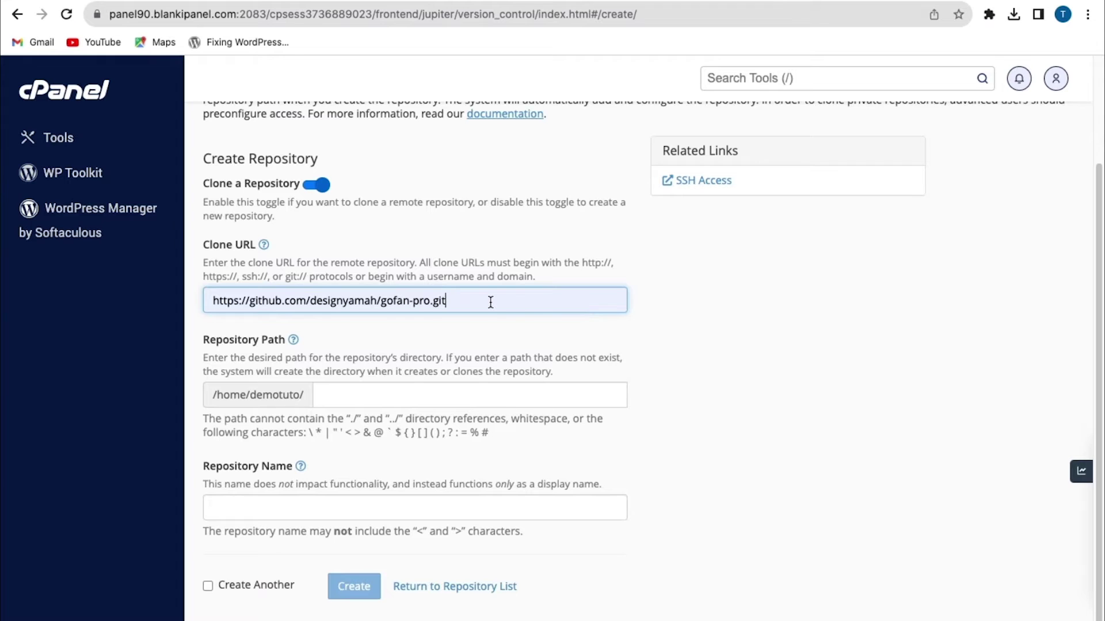
Step: Replace the auto-filled repository path with demo.demo-tutorial-yt.com, keeping the name gofan-pro
click(448, 390)
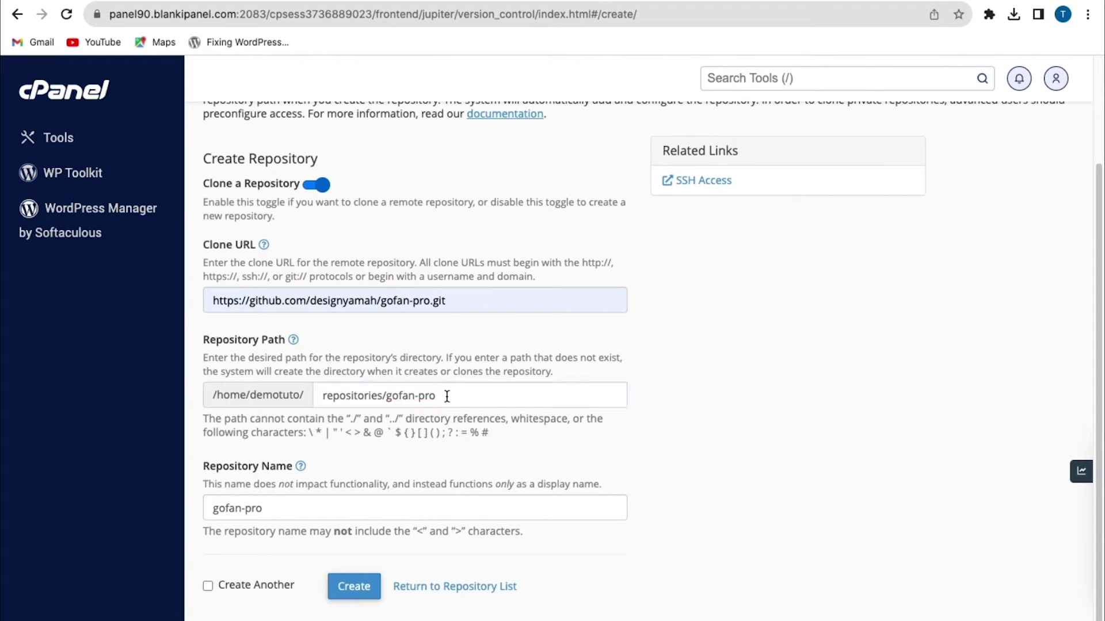
click(447, 396)
click(404, 518)
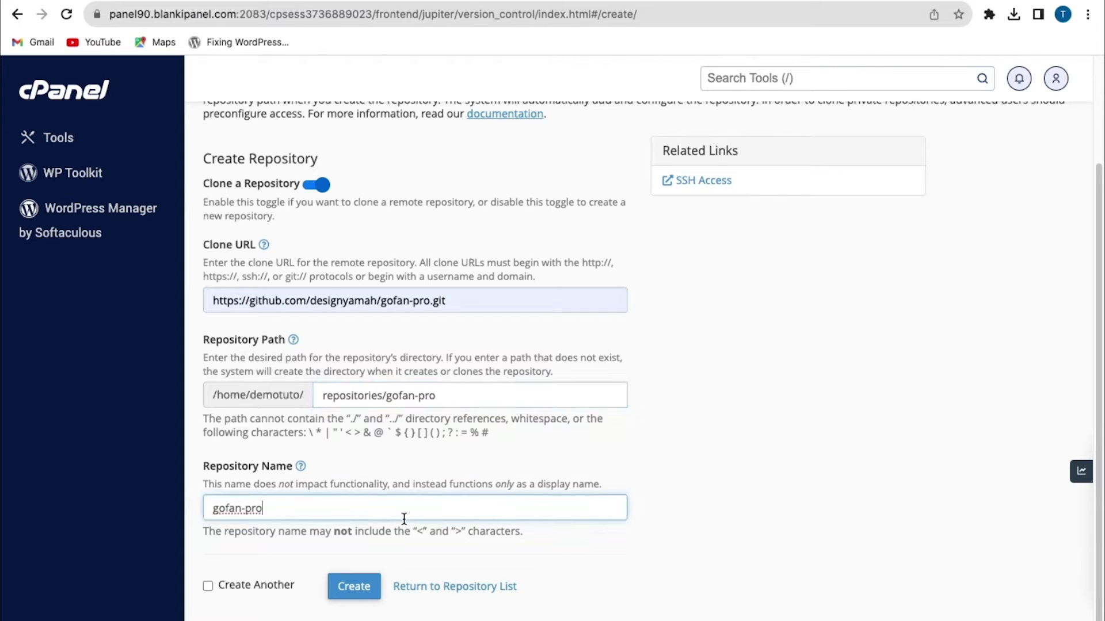
click(462, 399)
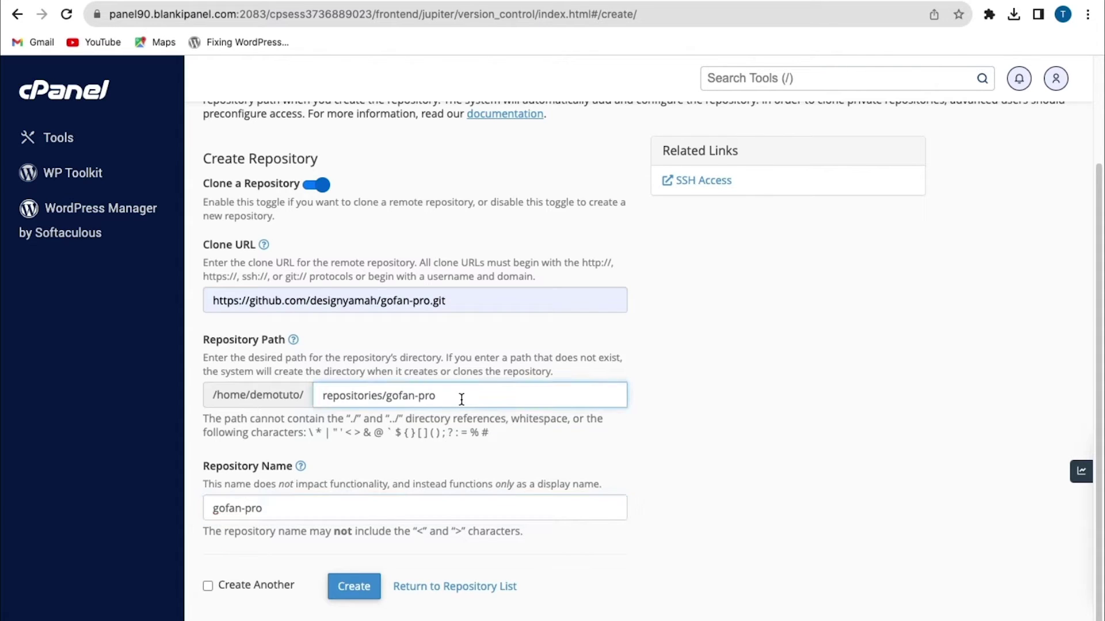
drag(462, 399, 324, 399)
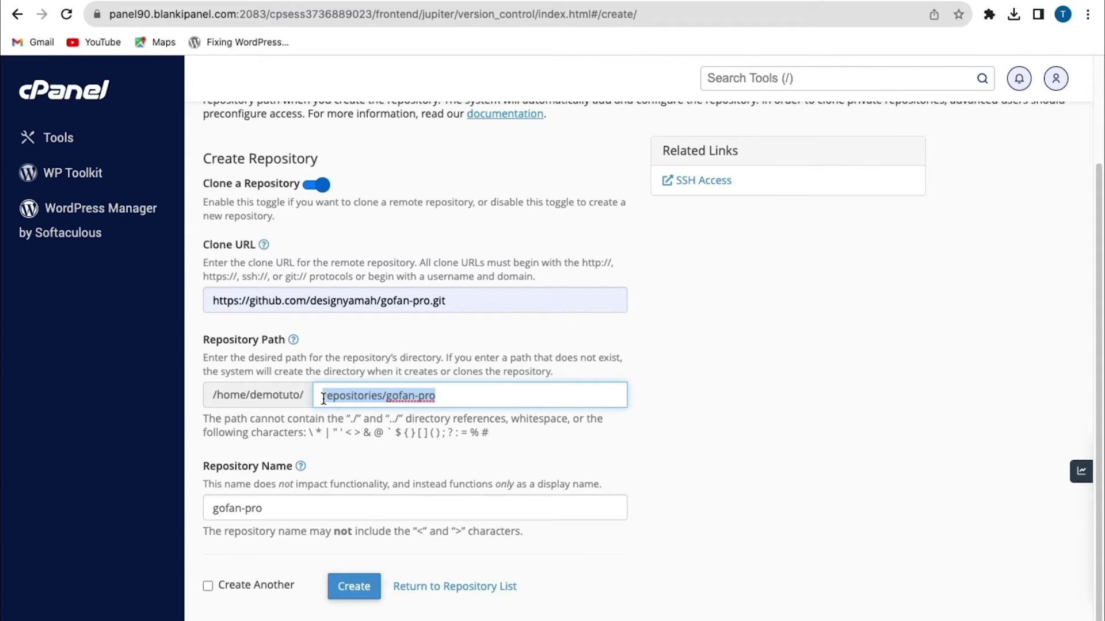
key(super+v)
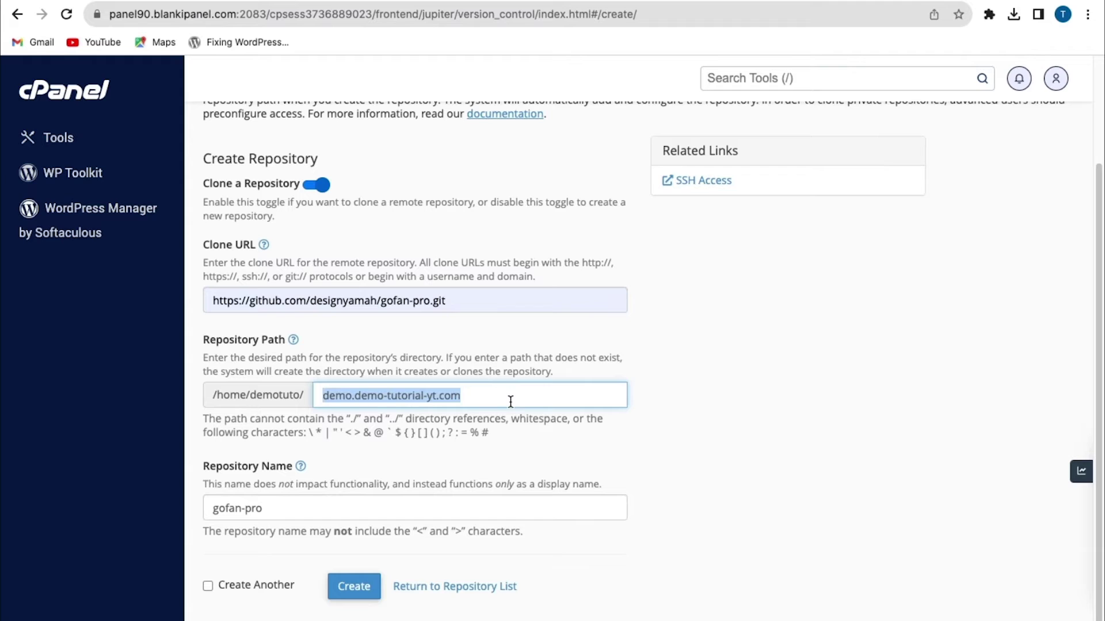
Step: Point the repository path at public_html and attempt Create, which fails because the directory has files
text(pub)
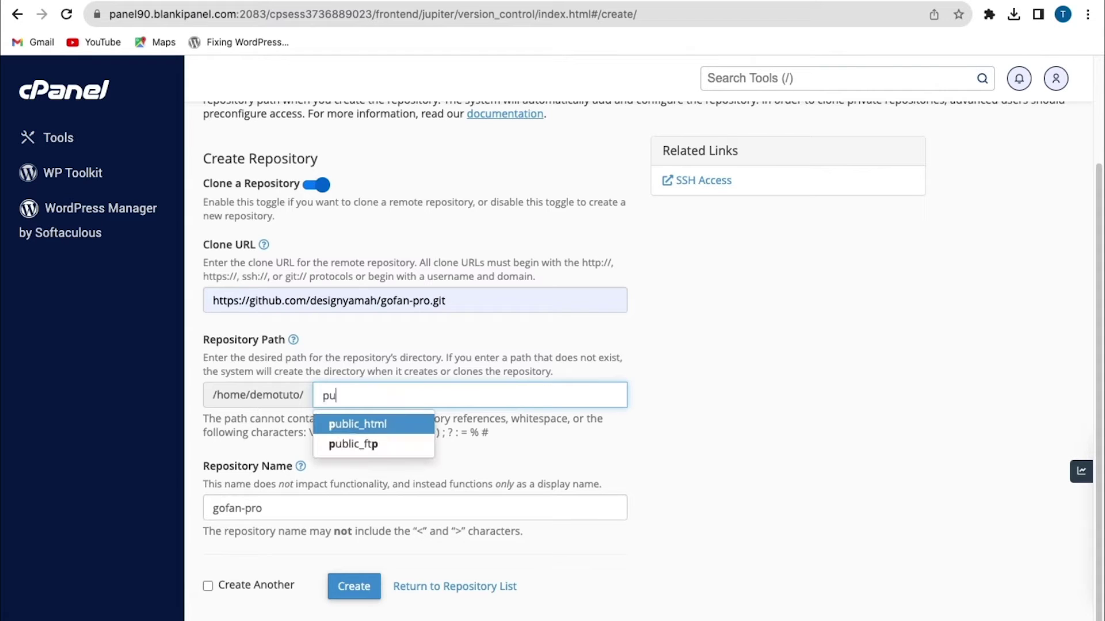
click(376, 425)
scroll(376, 429, down, 1)
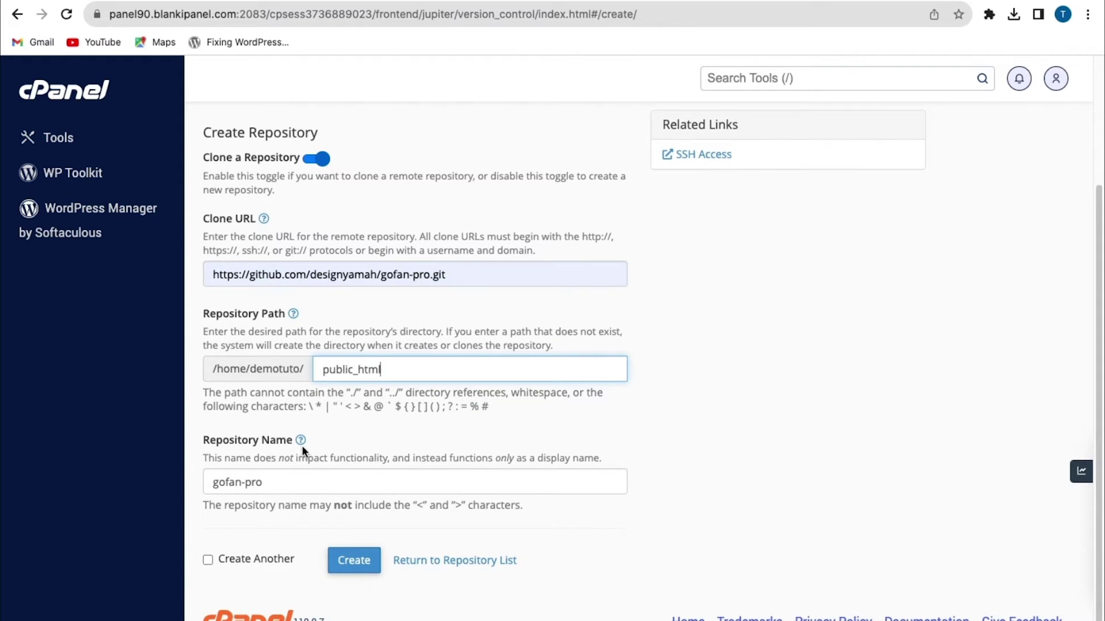
drag(268, 484, 205, 483)
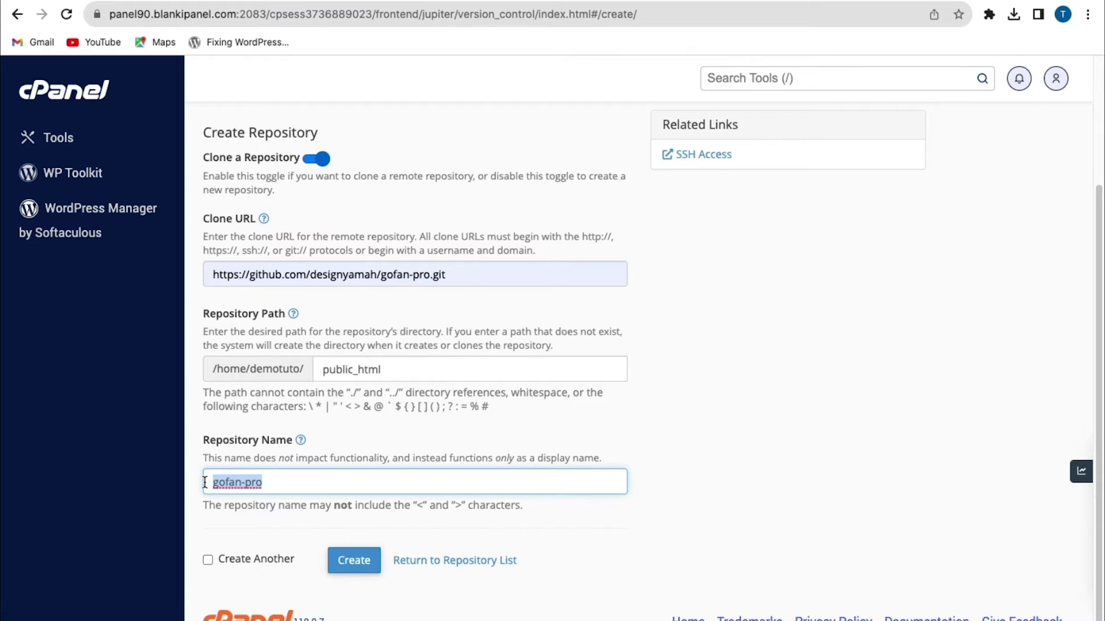
click(342, 564)
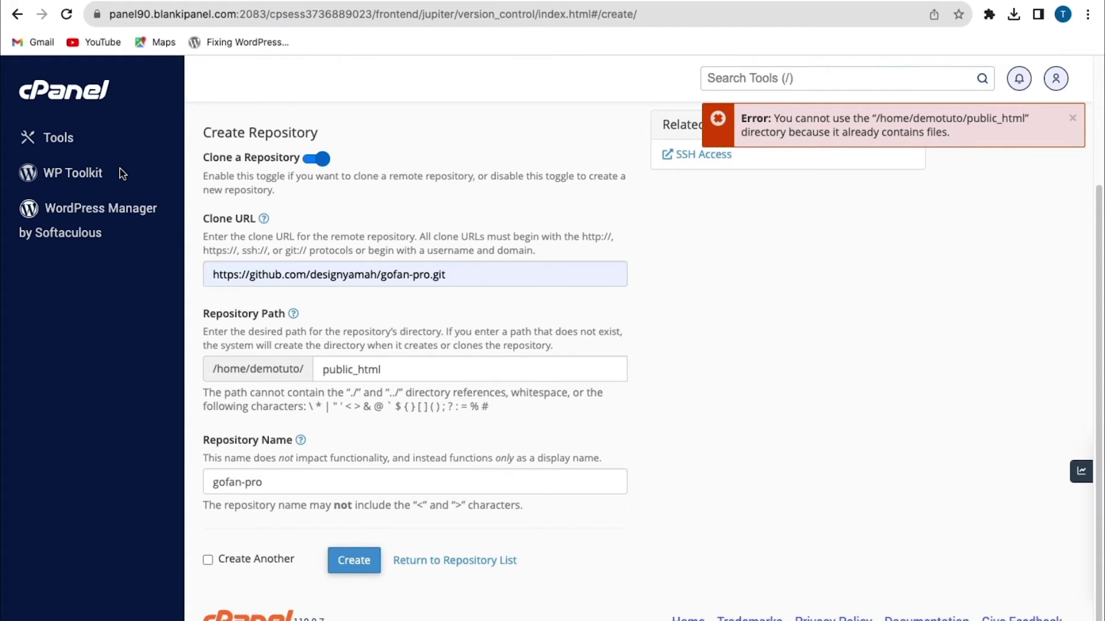
Step: Go back to cPanel Tools and launch File Manager at the home directory
click(55, 140)
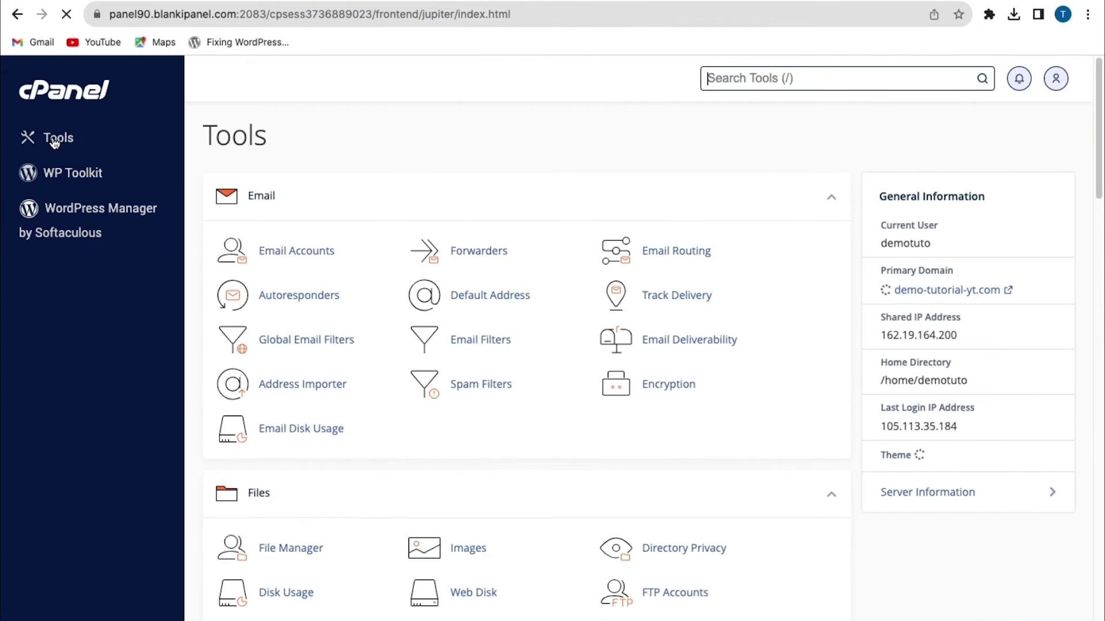
scroll(357, 370, down, 1)
scroll(357, 371, down, 2)
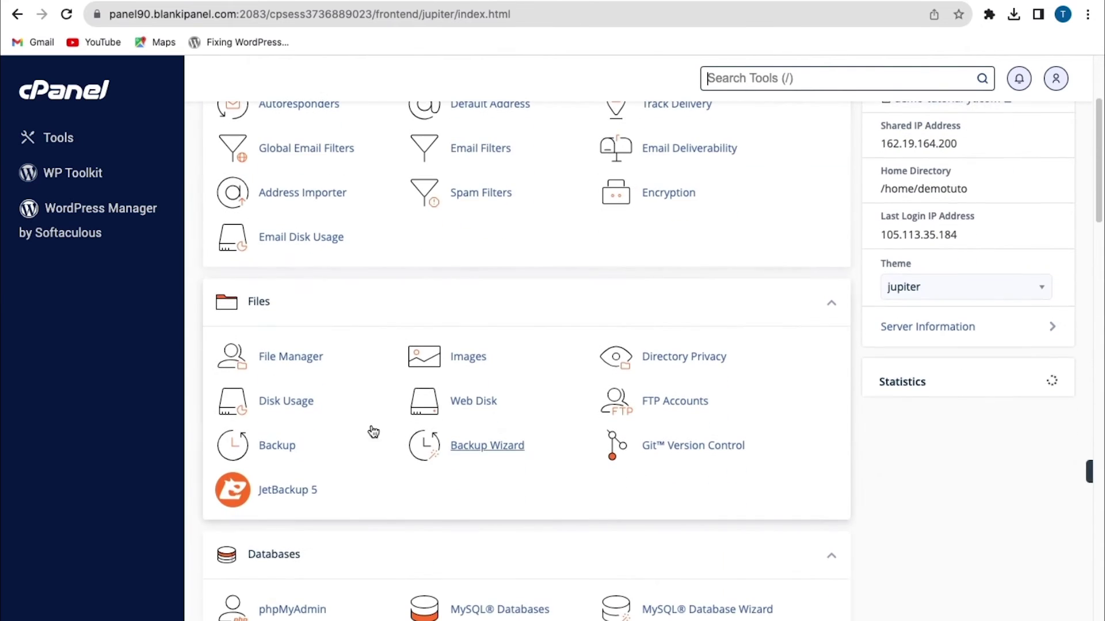
click(305, 357)
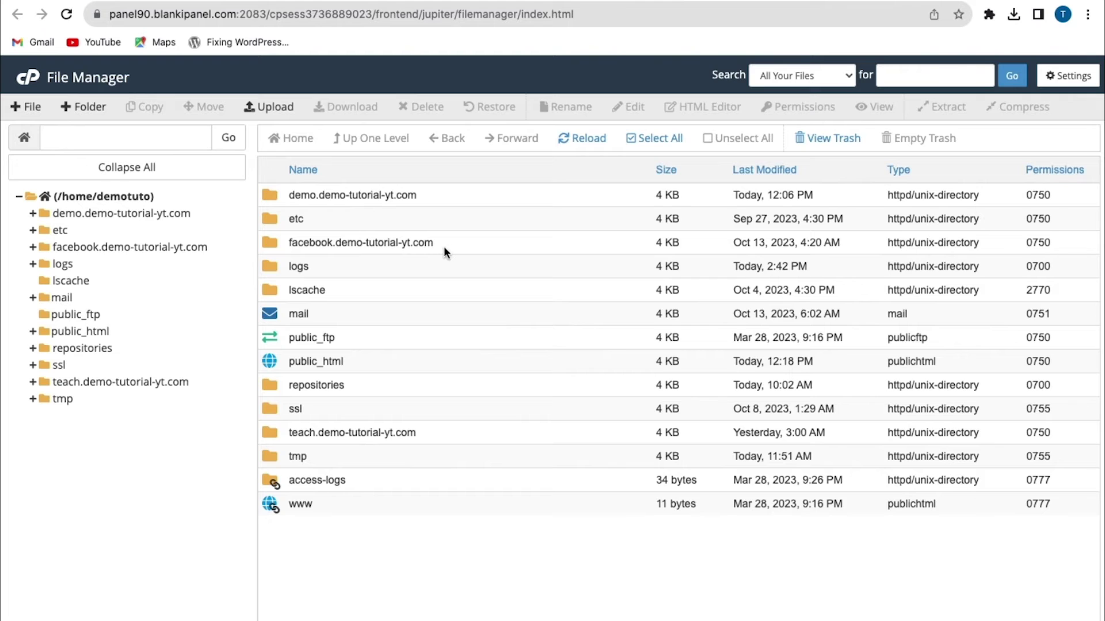
Step: Open public_html and move its css folder to the trash
double_click(267, 361)
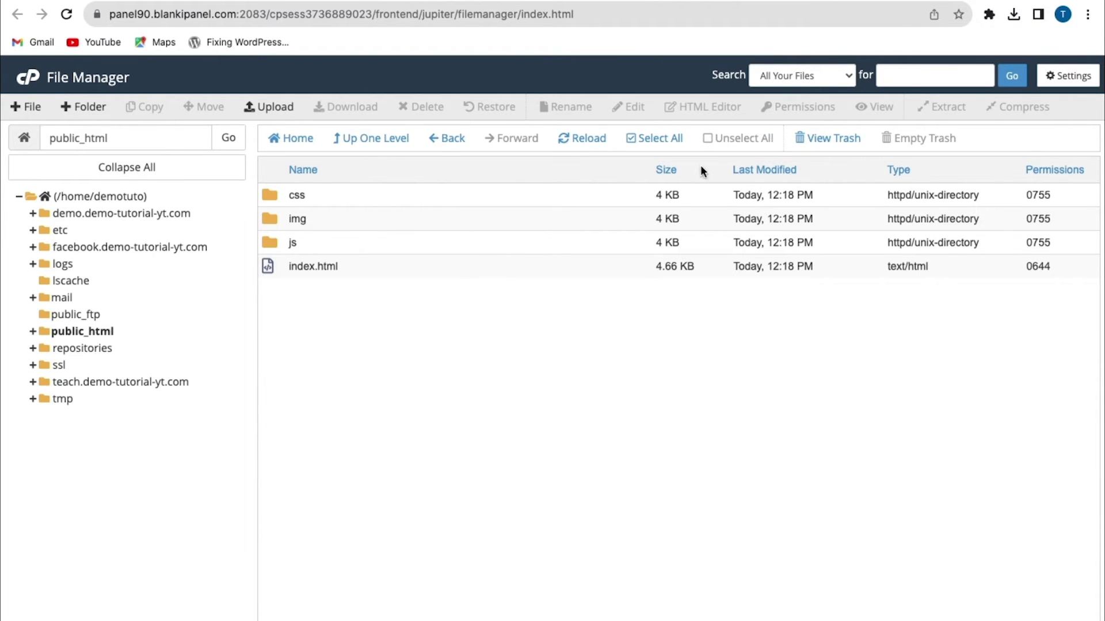
click(276, 196)
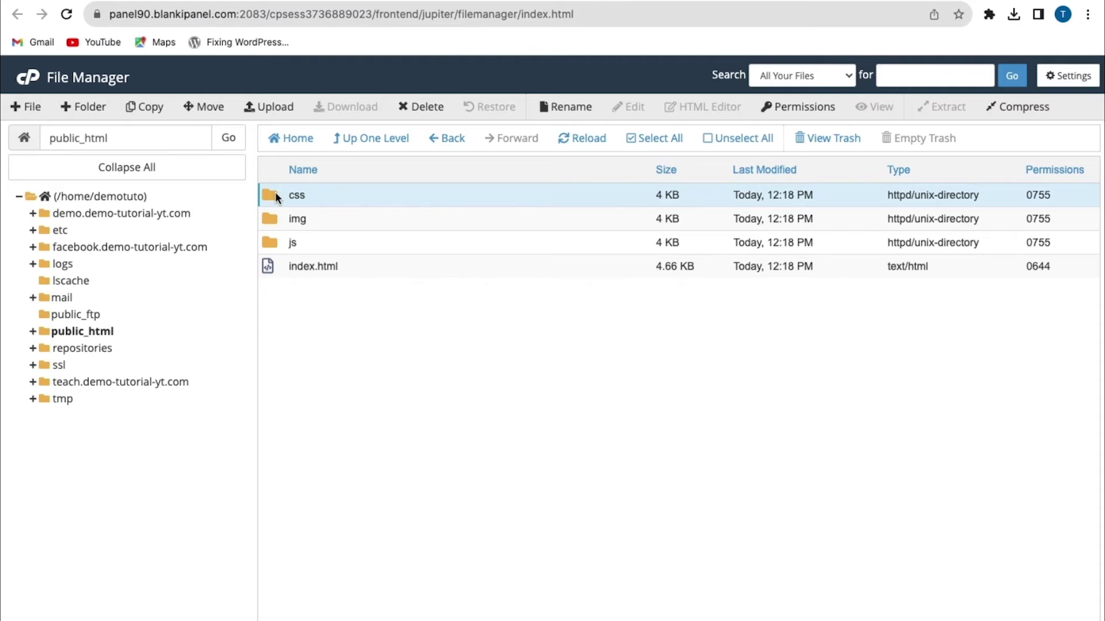
right_click(275, 193)
click(314, 302)
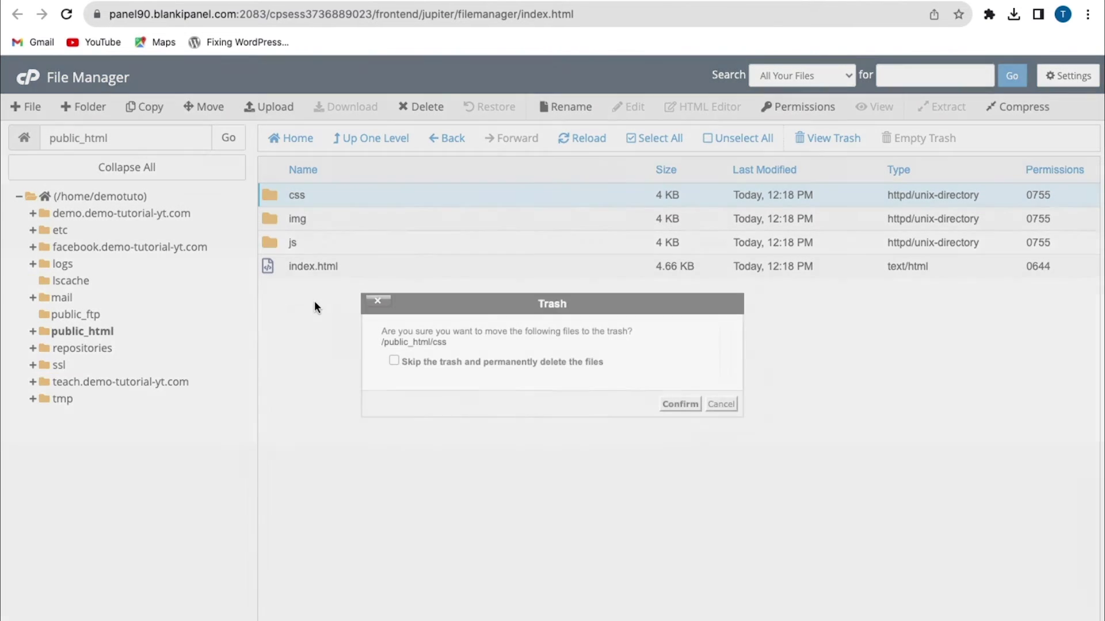
click(687, 405)
Step: Delete the img and js folders and index.html from public_html
right_click(265, 197)
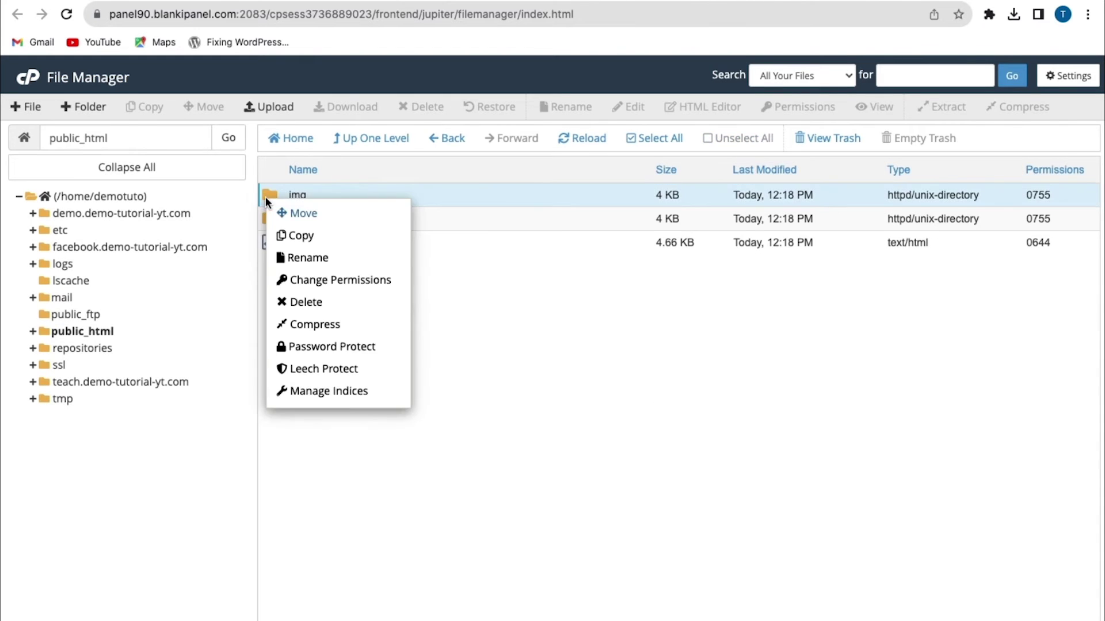
click(305, 294)
right_click(270, 197)
click(308, 293)
click(685, 406)
right_click(273, 195)
click(311, 387)
click(685, 405)
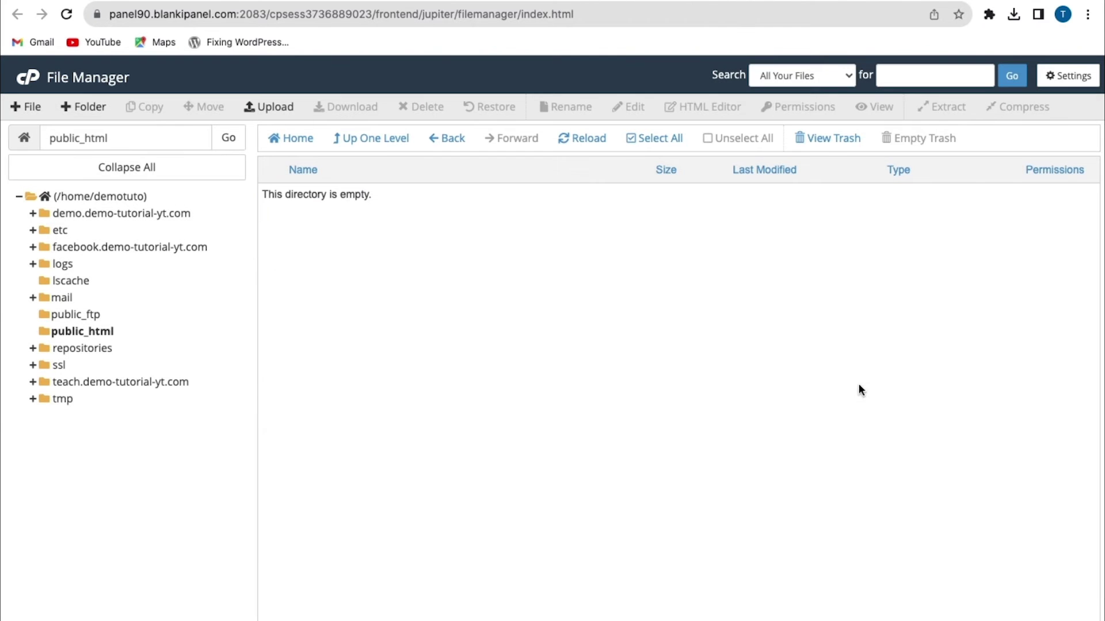
Step: Turn on Show Hidden Files and delete the leftover .git folder from public_html
click(1075, 77)
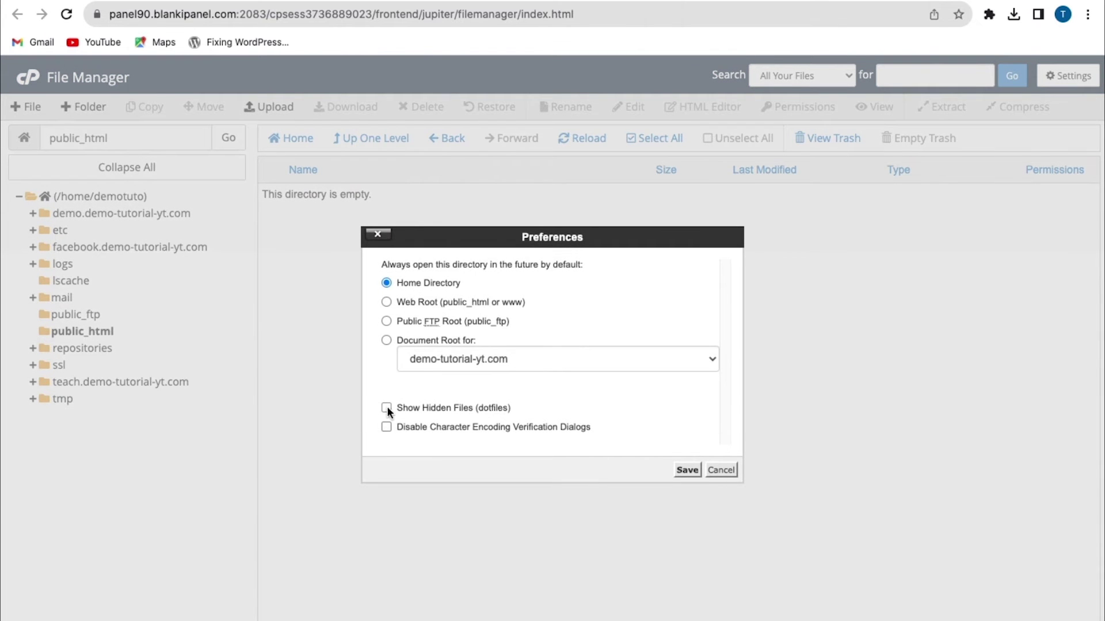
click(687, 471)
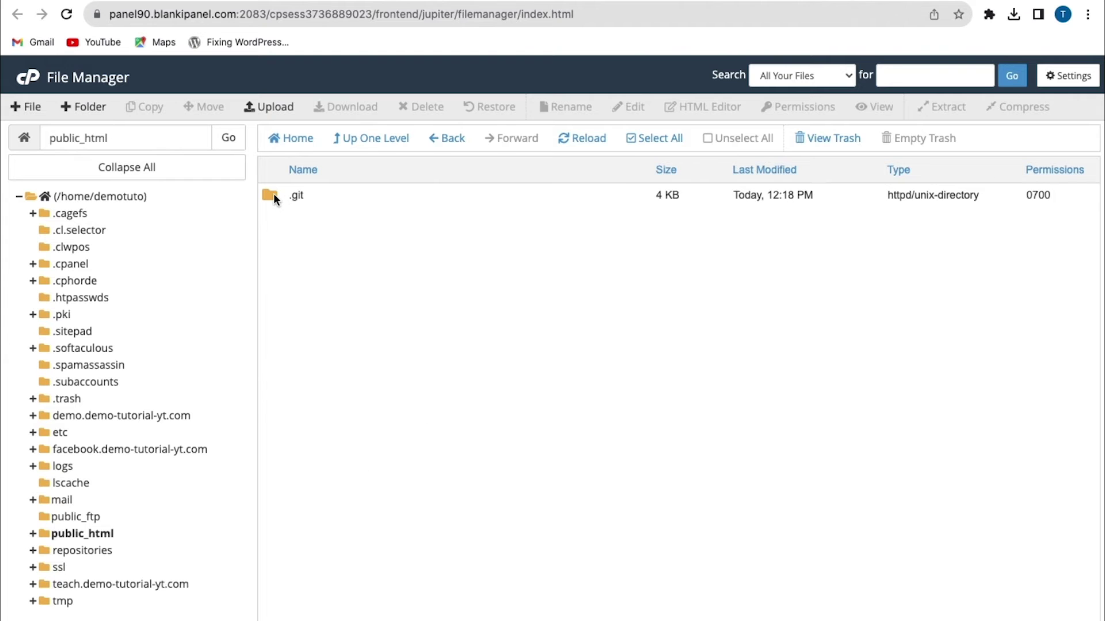
right_click(274, 196)
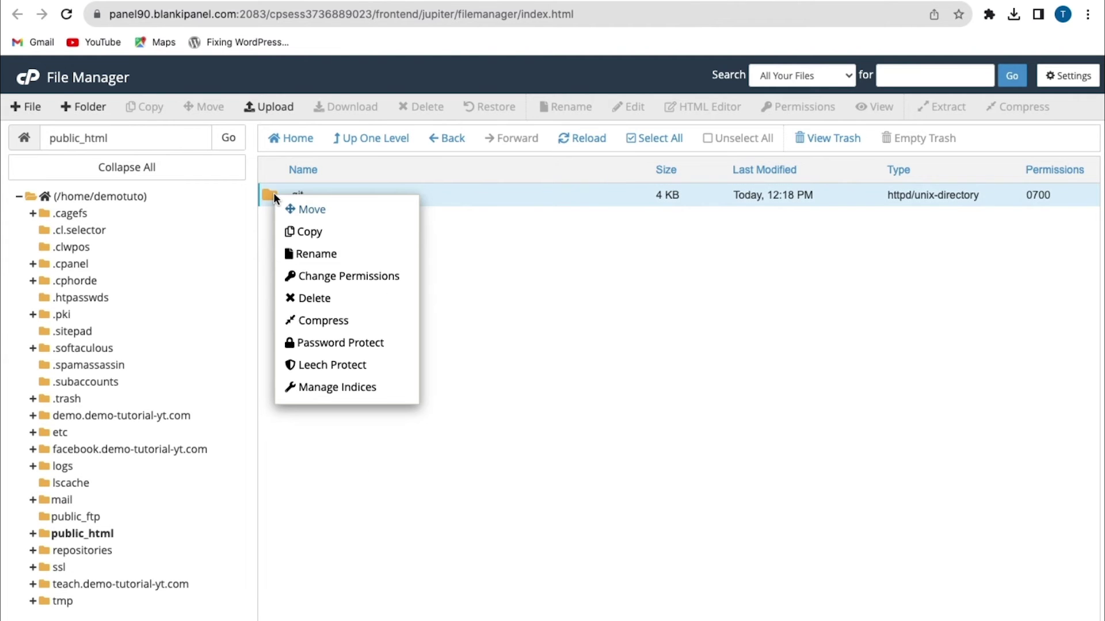
click(315, 299)
click(670, 404)
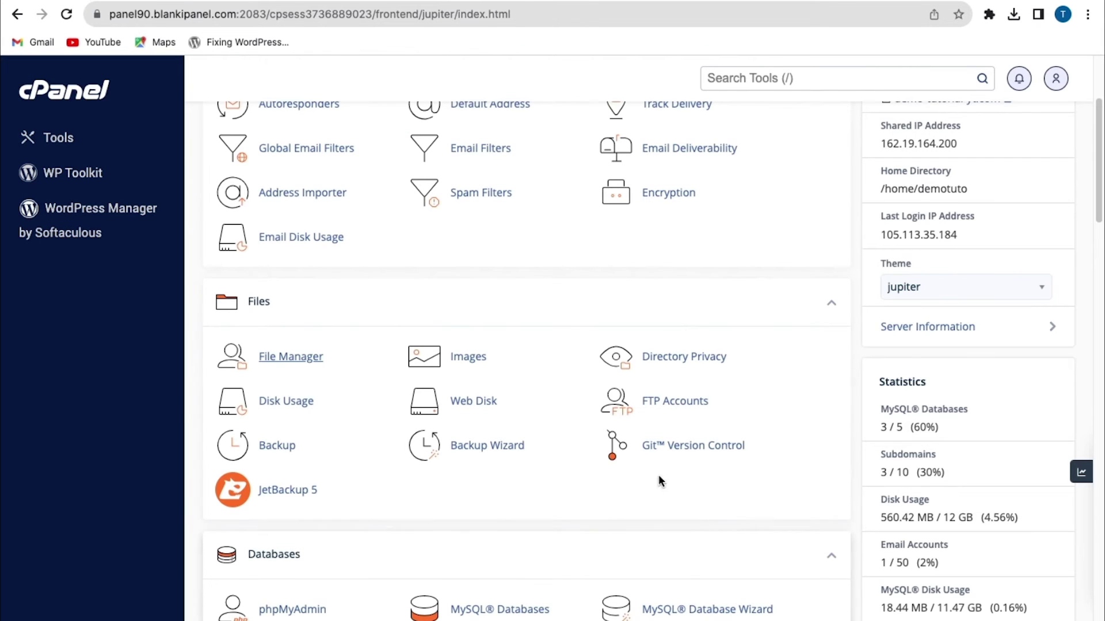
Step: In Git Version Control, clone the gofan-pro URL into public_html as repository gofan-pro
click(660, 455)
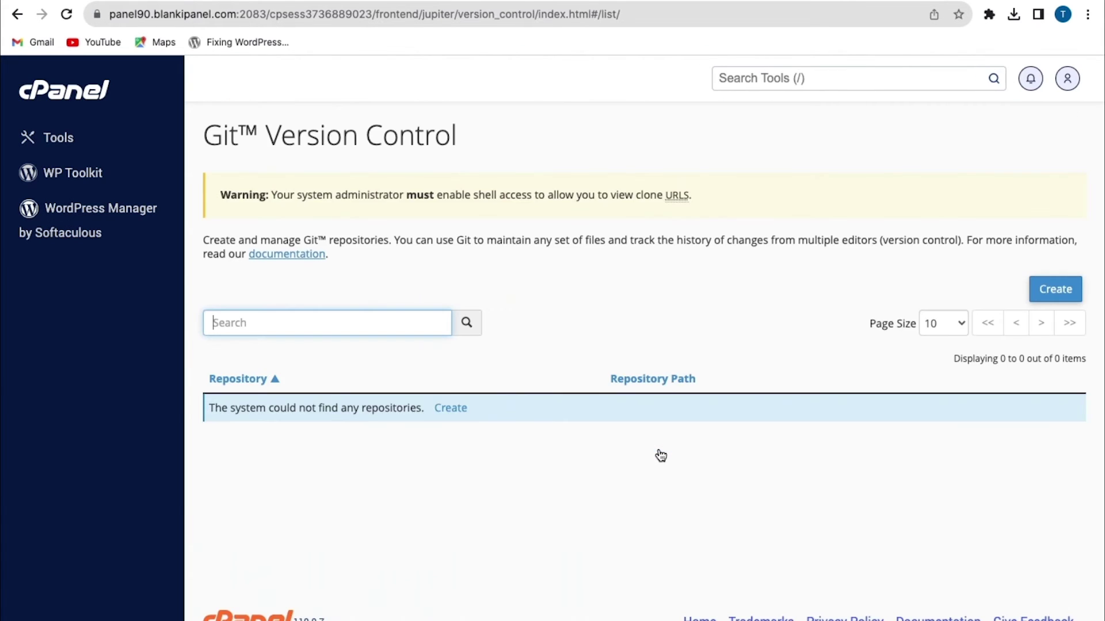
click(452, 410)
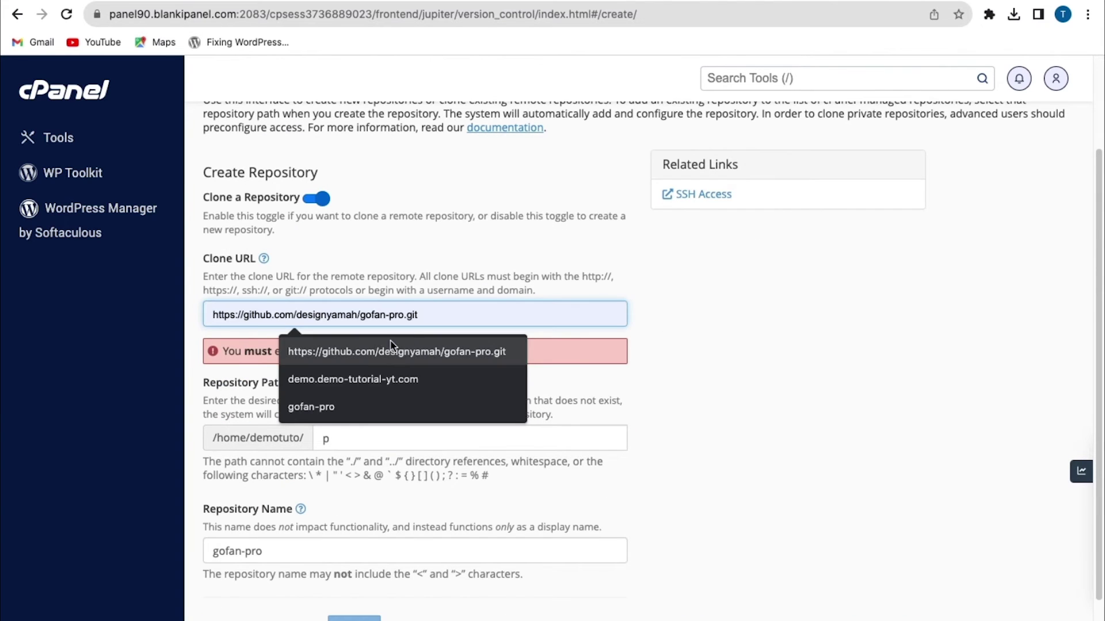
click(371, 343)
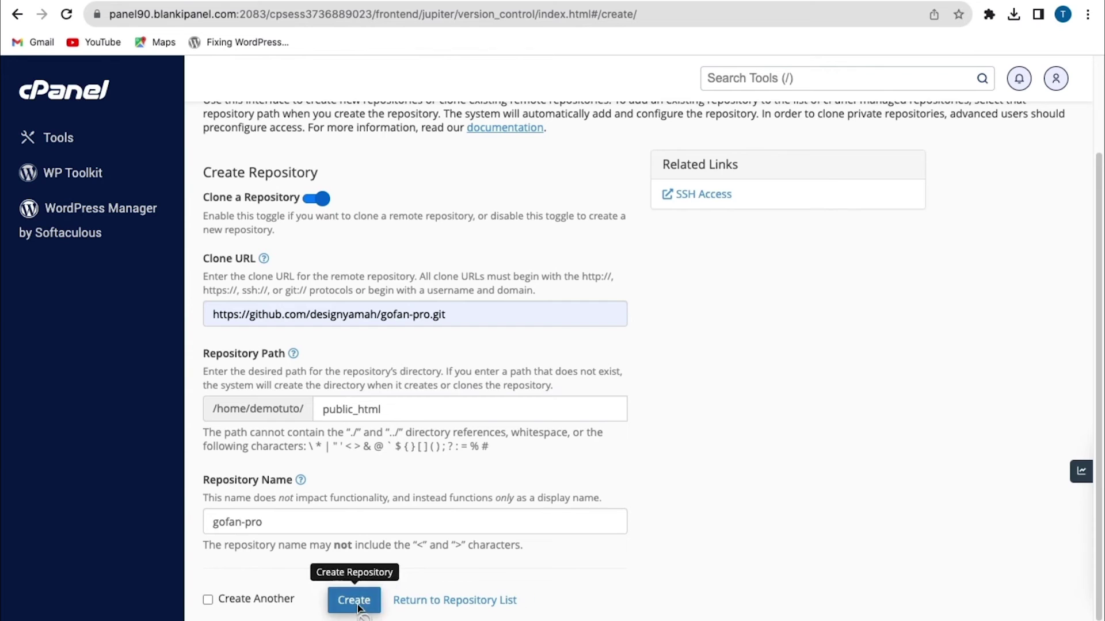
click(357, 603)
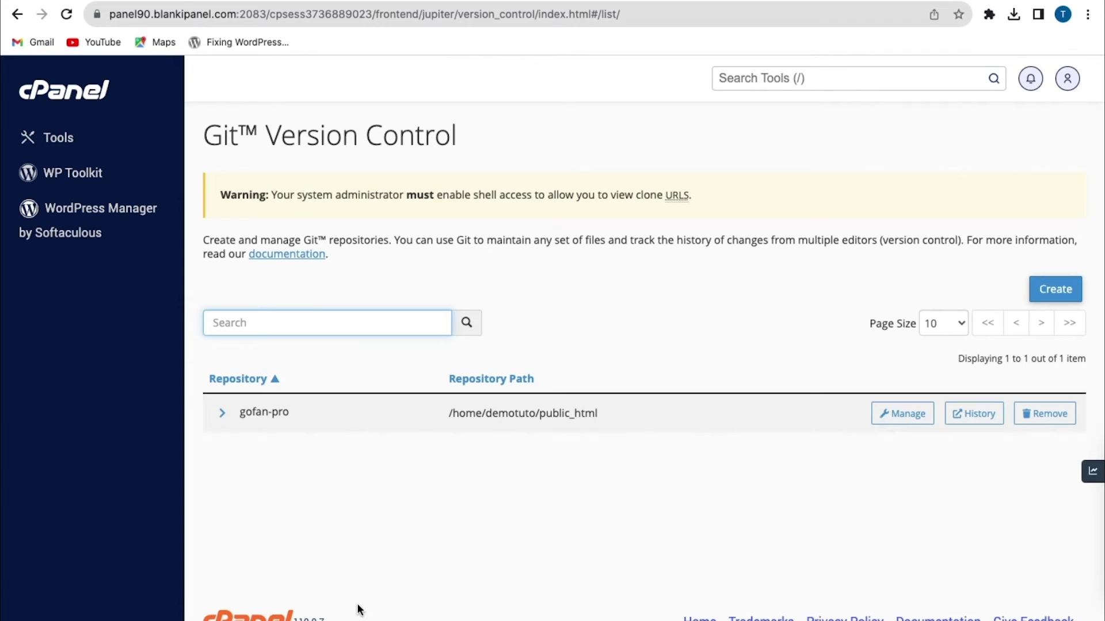
Step: Open gofan-pro's Manage page and view its public_html repository path in File Manager
click(906, 412)
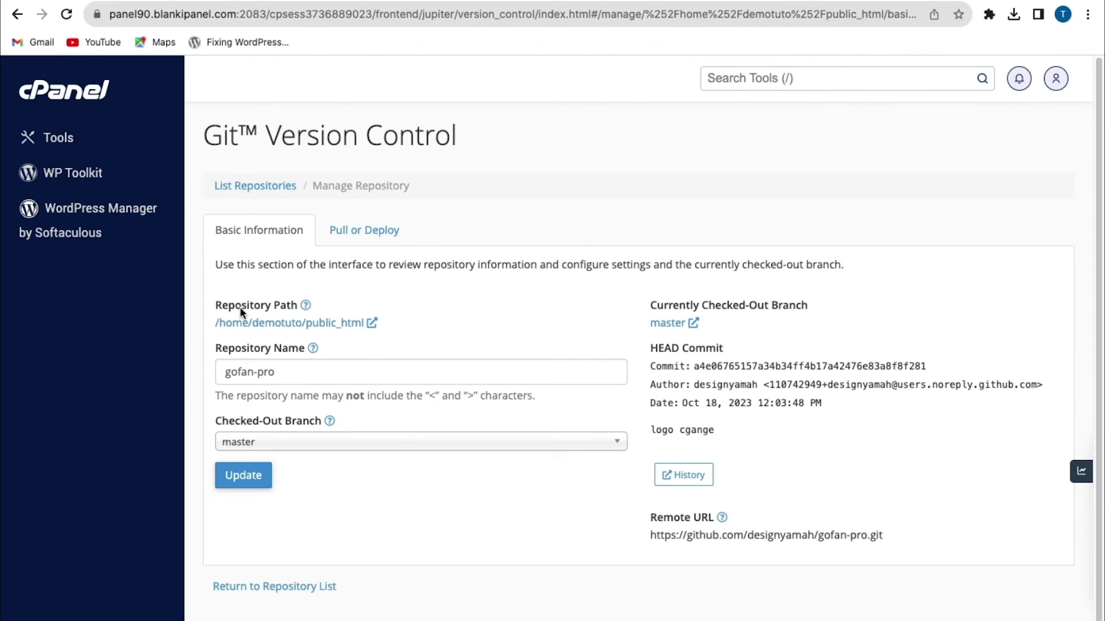
right_click(367, 323)
click(366, 324)
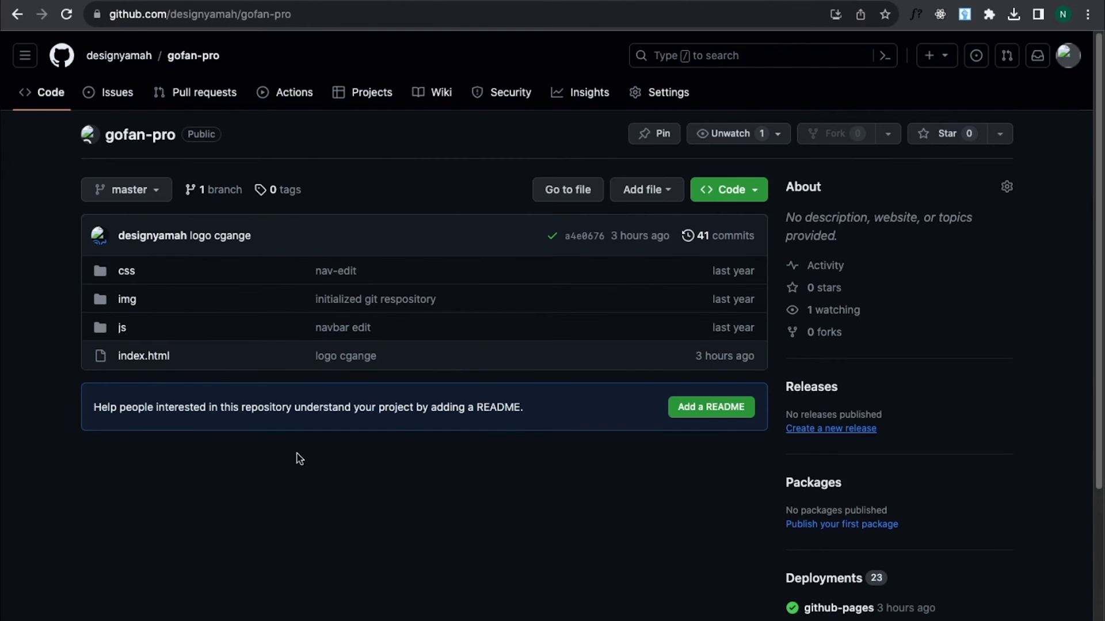
Step: Edit index.html in GitHub, changing the GOFANpro heading to GOFANprime
click(135, 358)
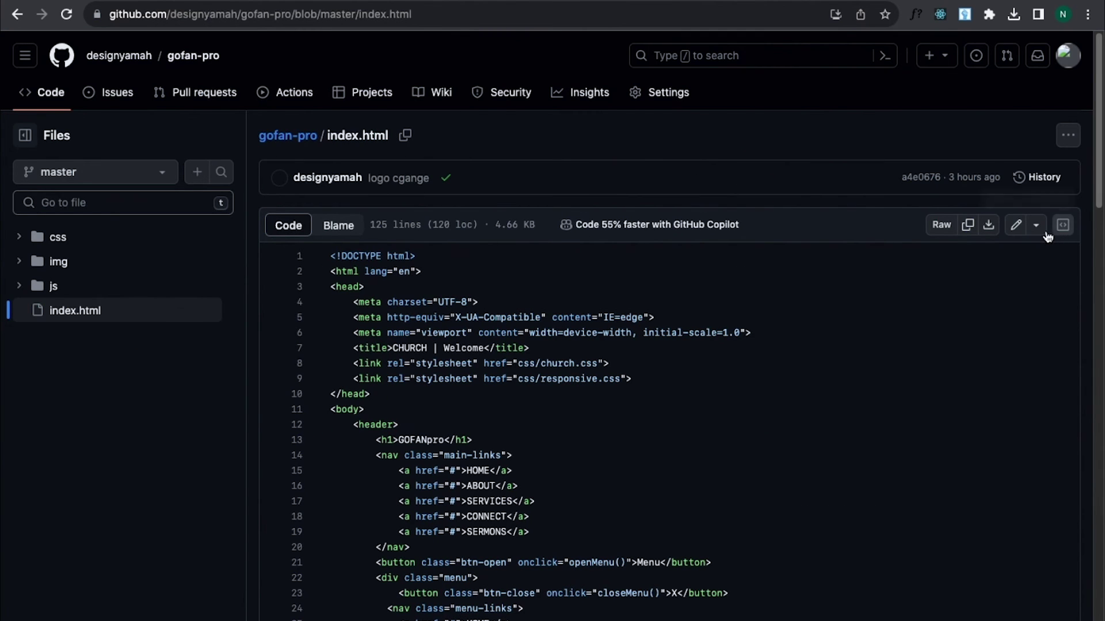
click(1042, 229)
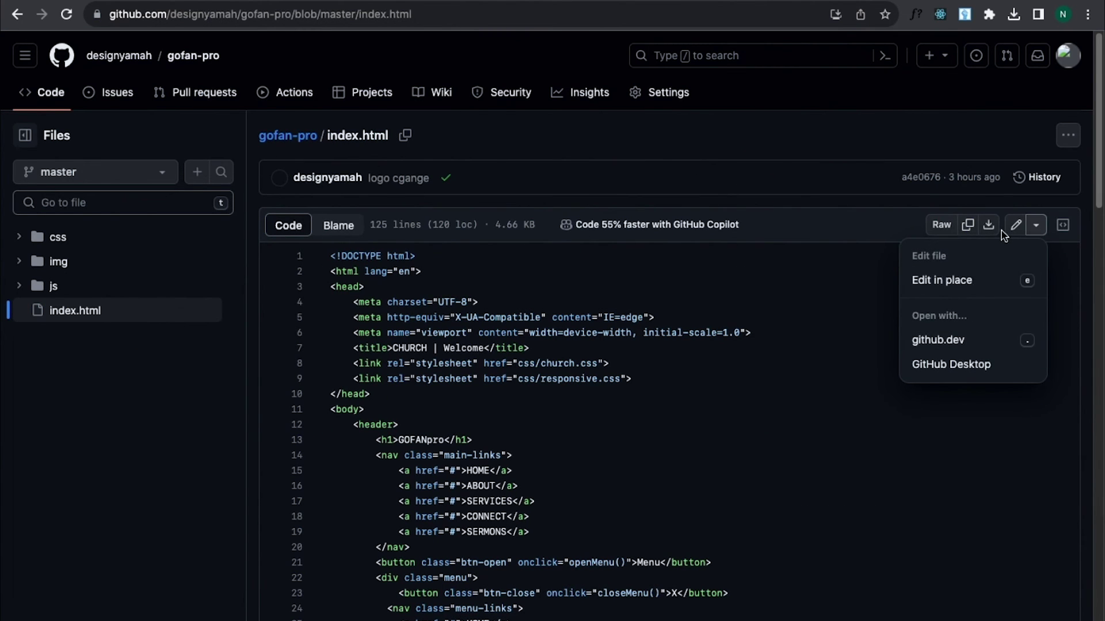
click(1015, 225)
scroll(397, 368, down, 1)
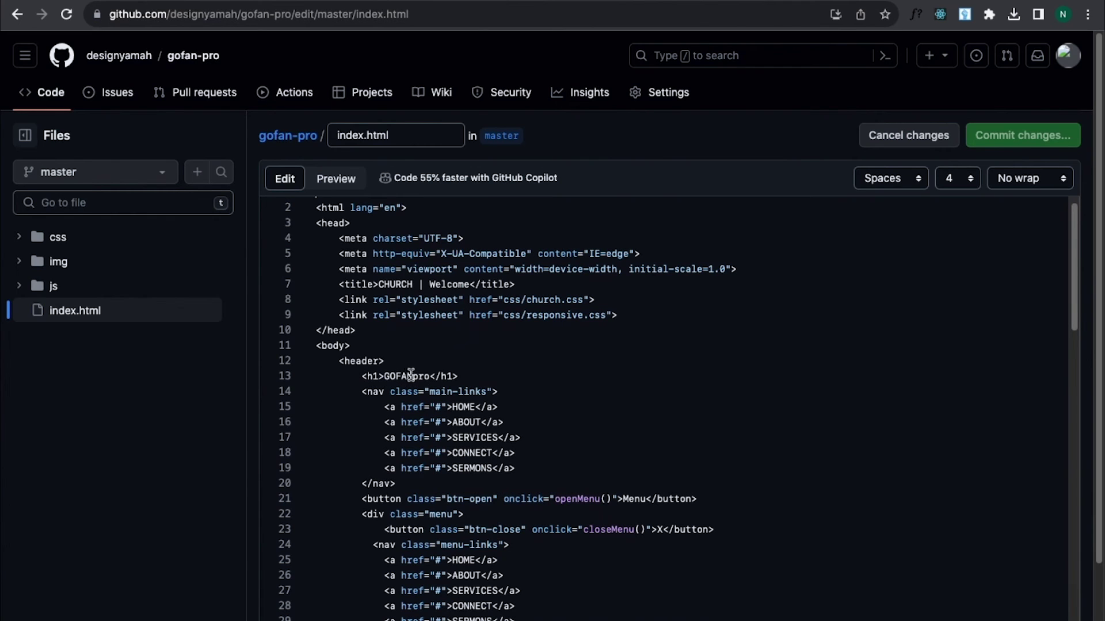
drag(412, 375, 429, 377)
text(prime)
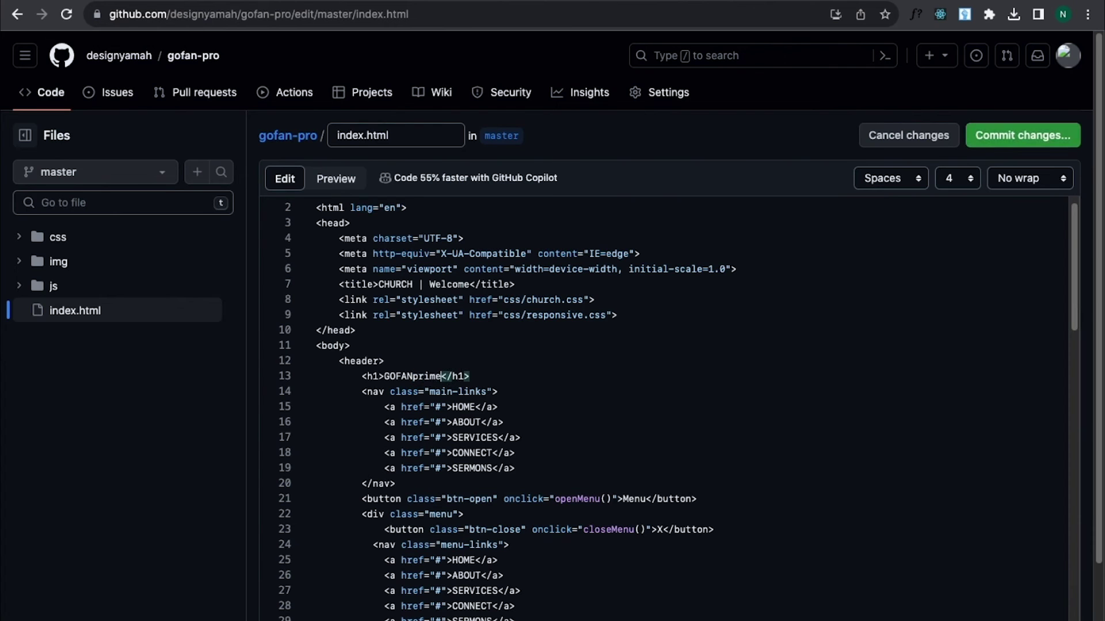
Step: Commit the heading edit to master with the message 'logo just changed'
click(1013, 137)
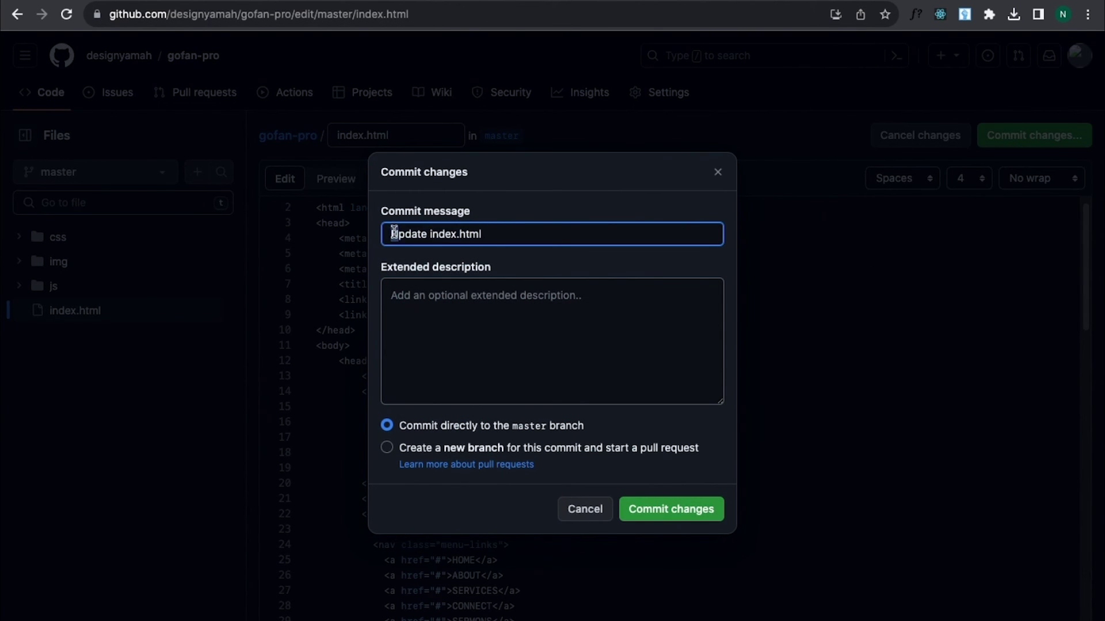
drag(383, 233, 524, 238)
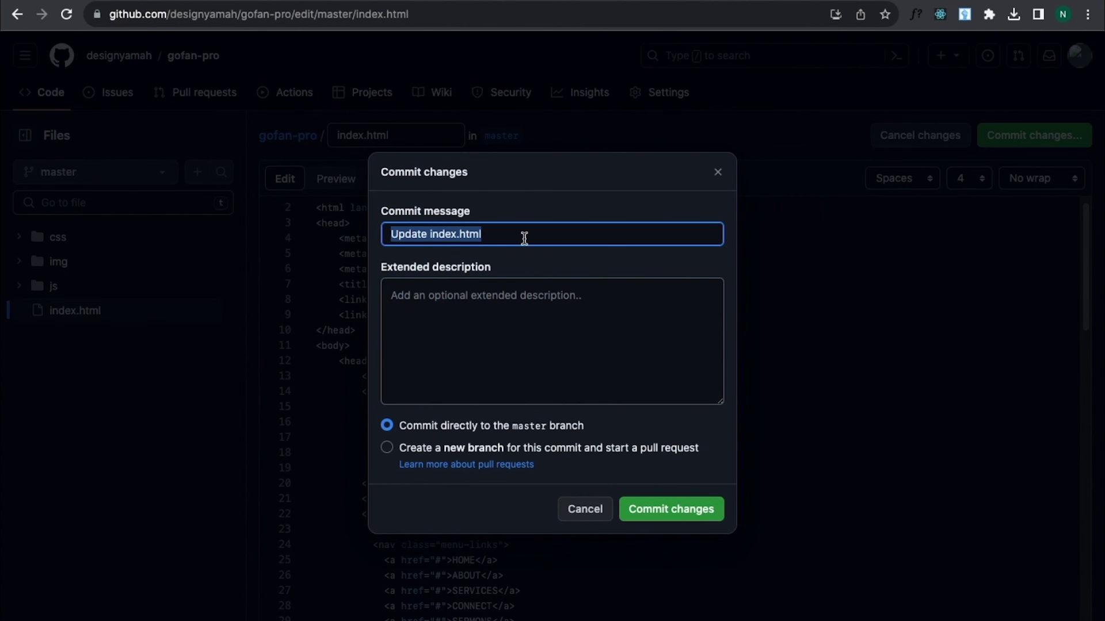
text(logo just changed)
click(674, 509)
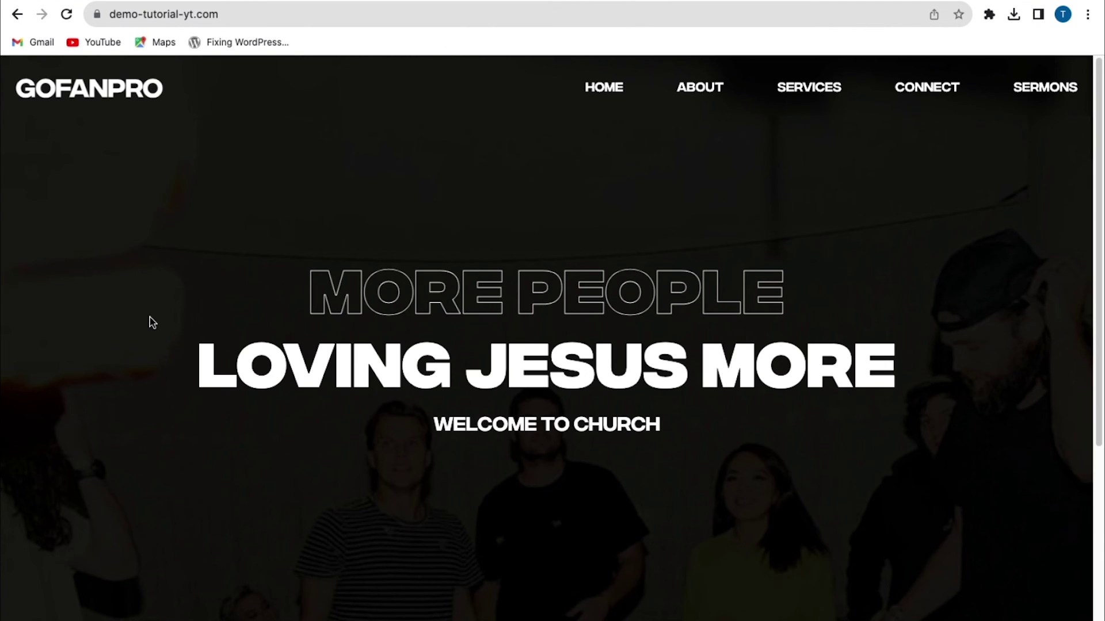
click(65, 19)
Step: Run Update from Remote on gofan-pro's Pull or Deploy tab in cPanel
click(226, 2)
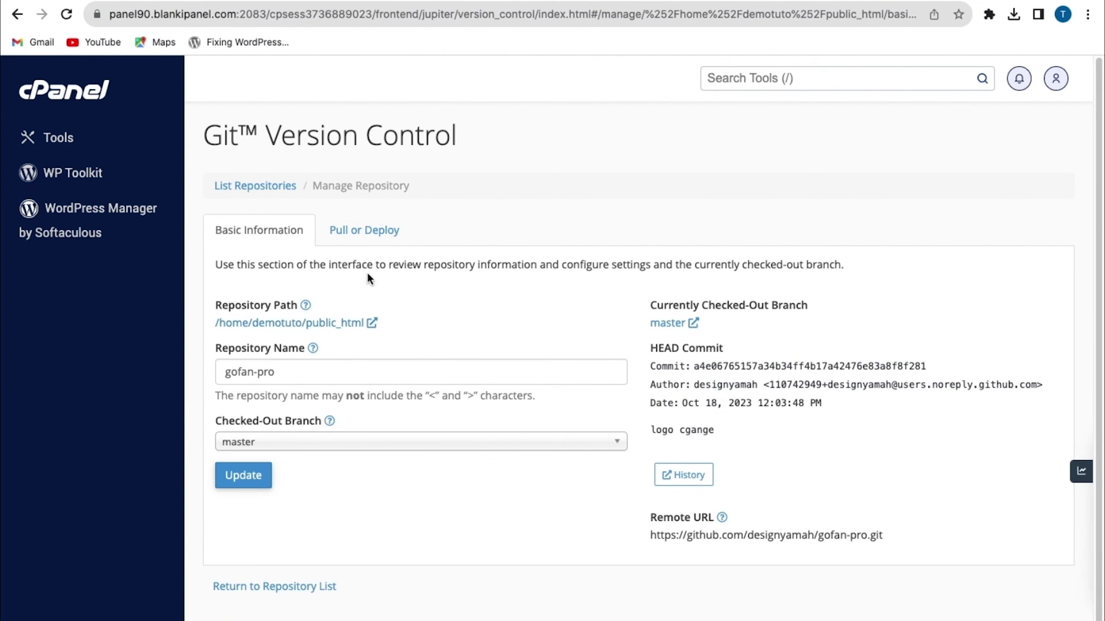
click(373, 230)
scroll(378, 405, down, 3)
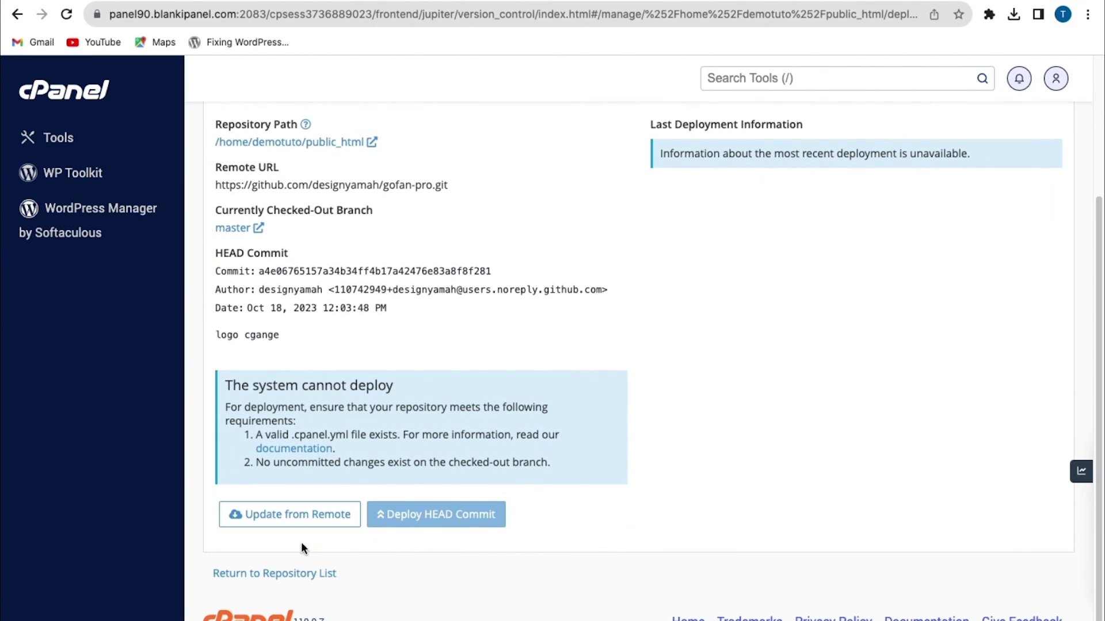
click(299, 522)
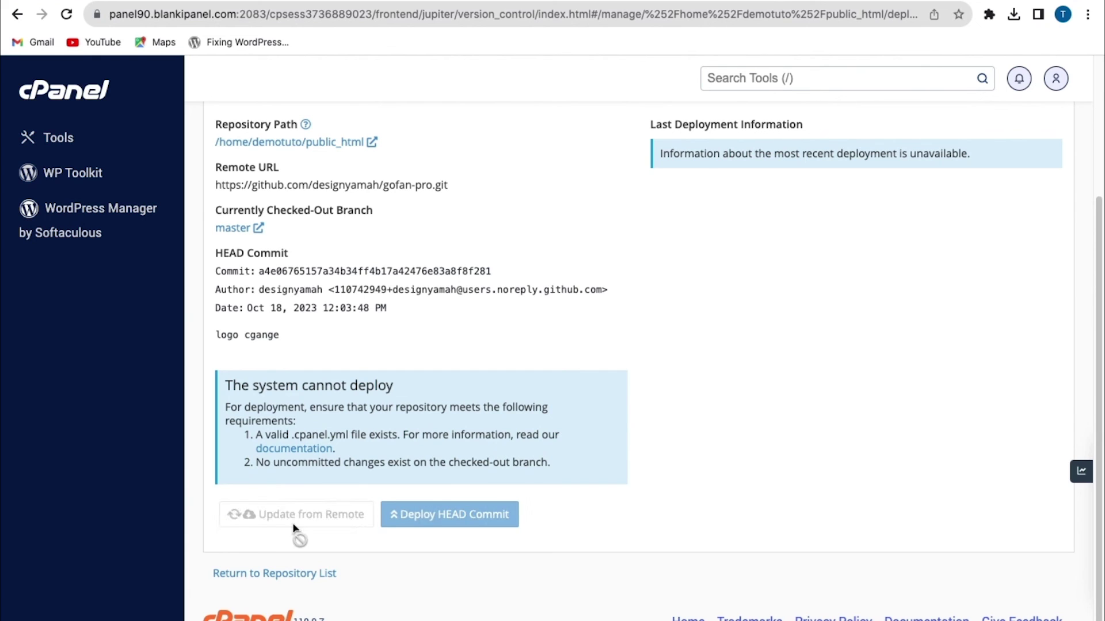